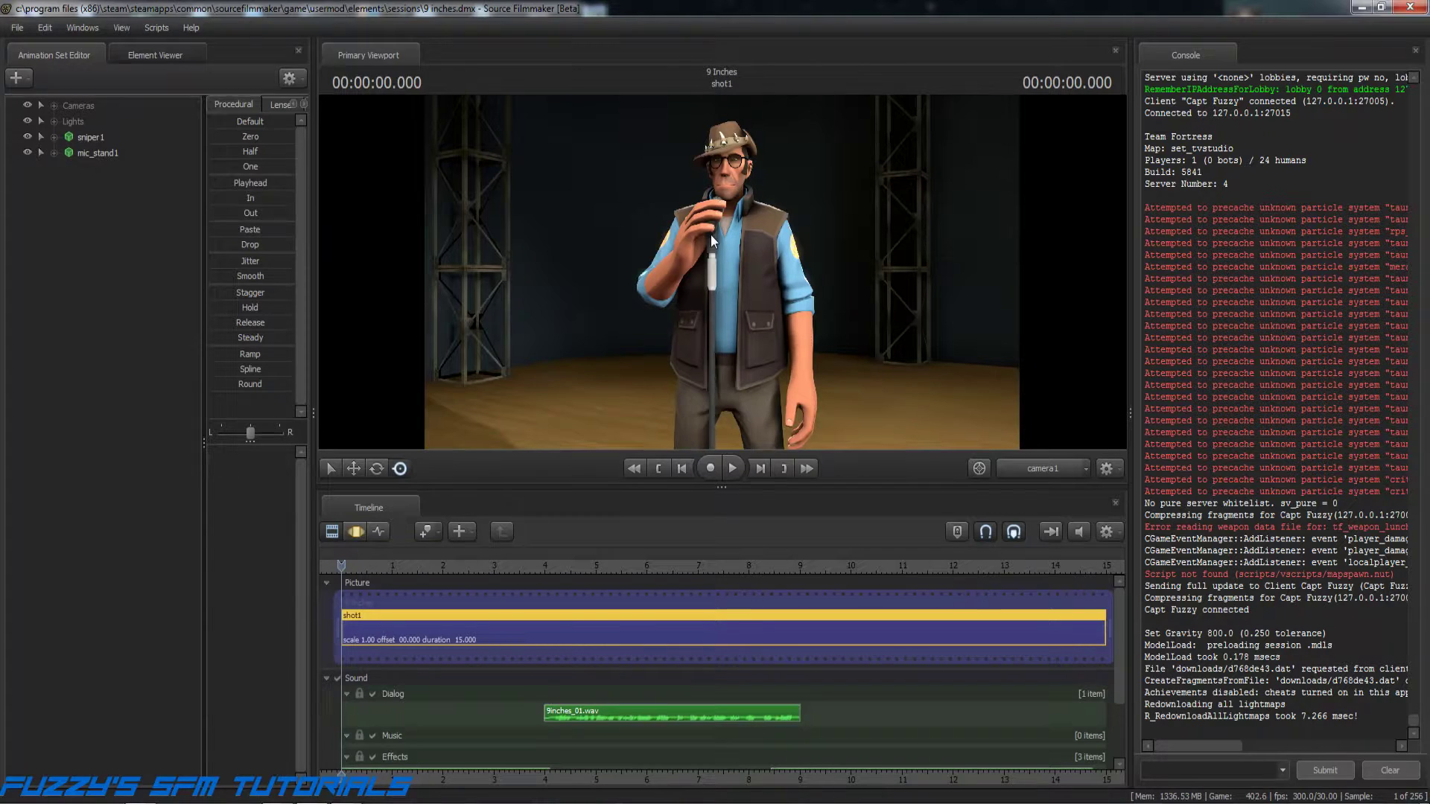
Step: In Render Settings, change Depth Of Field # Samples from 256 to 128, then restart the refinement
right_click(742, 274)
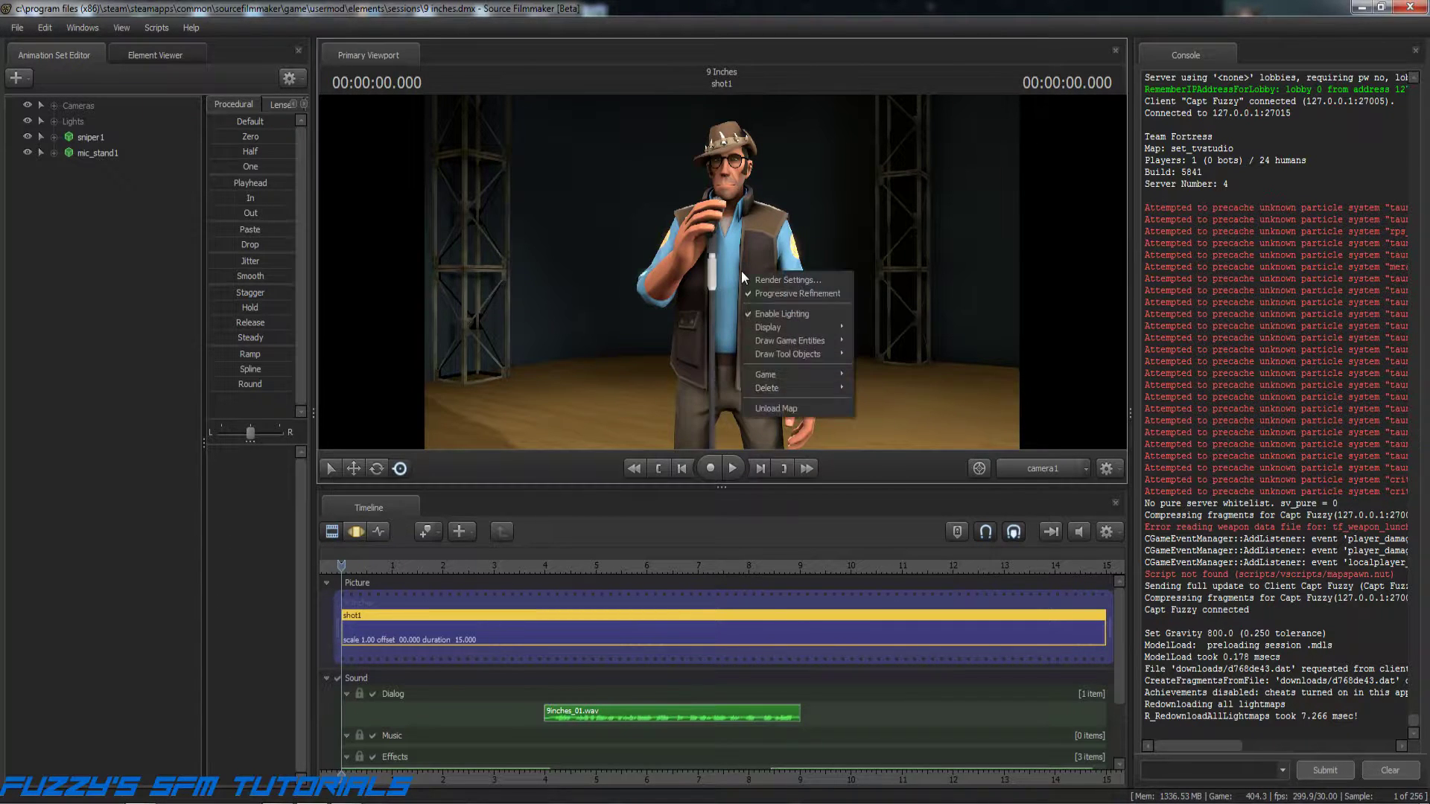
click(781, 282)
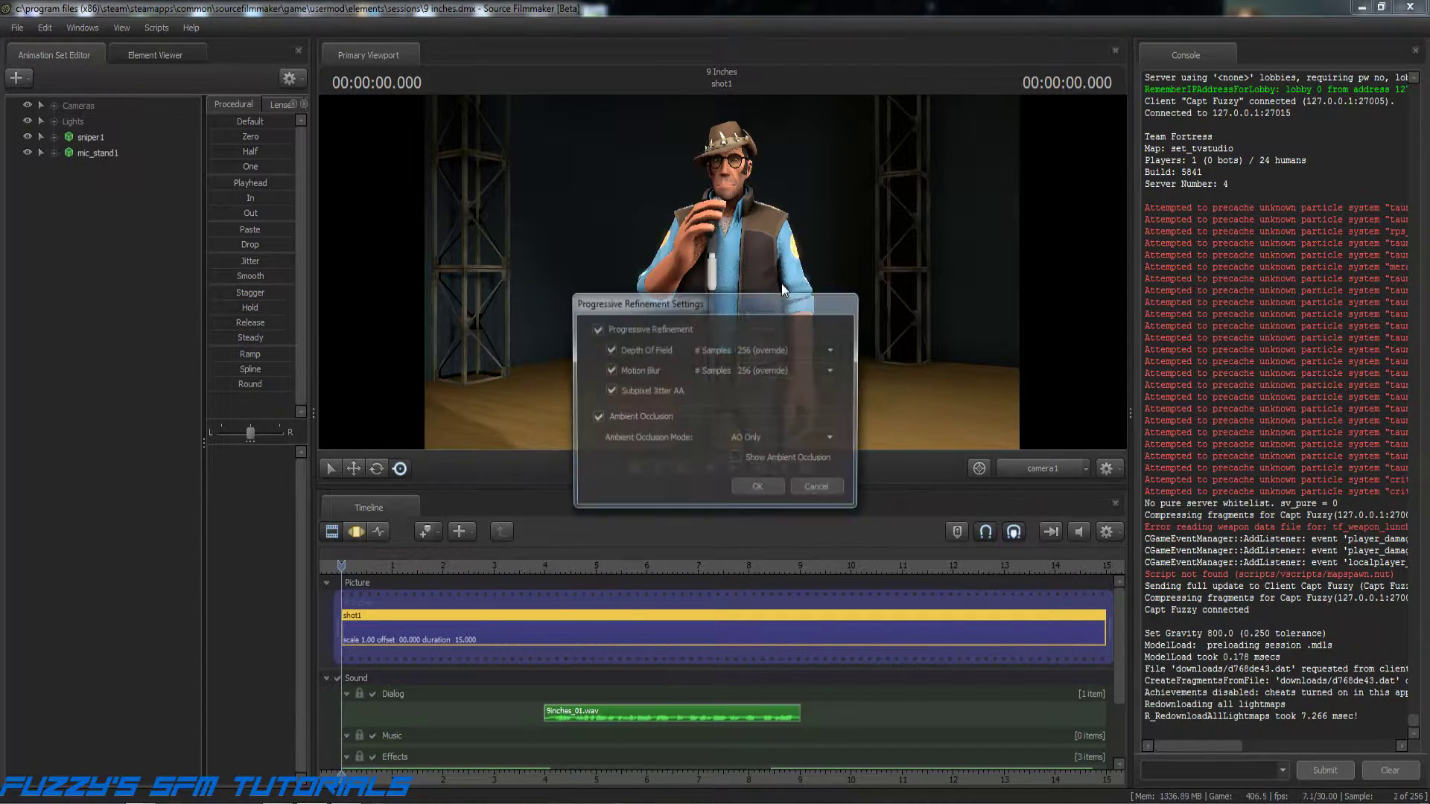
click(829, 350)
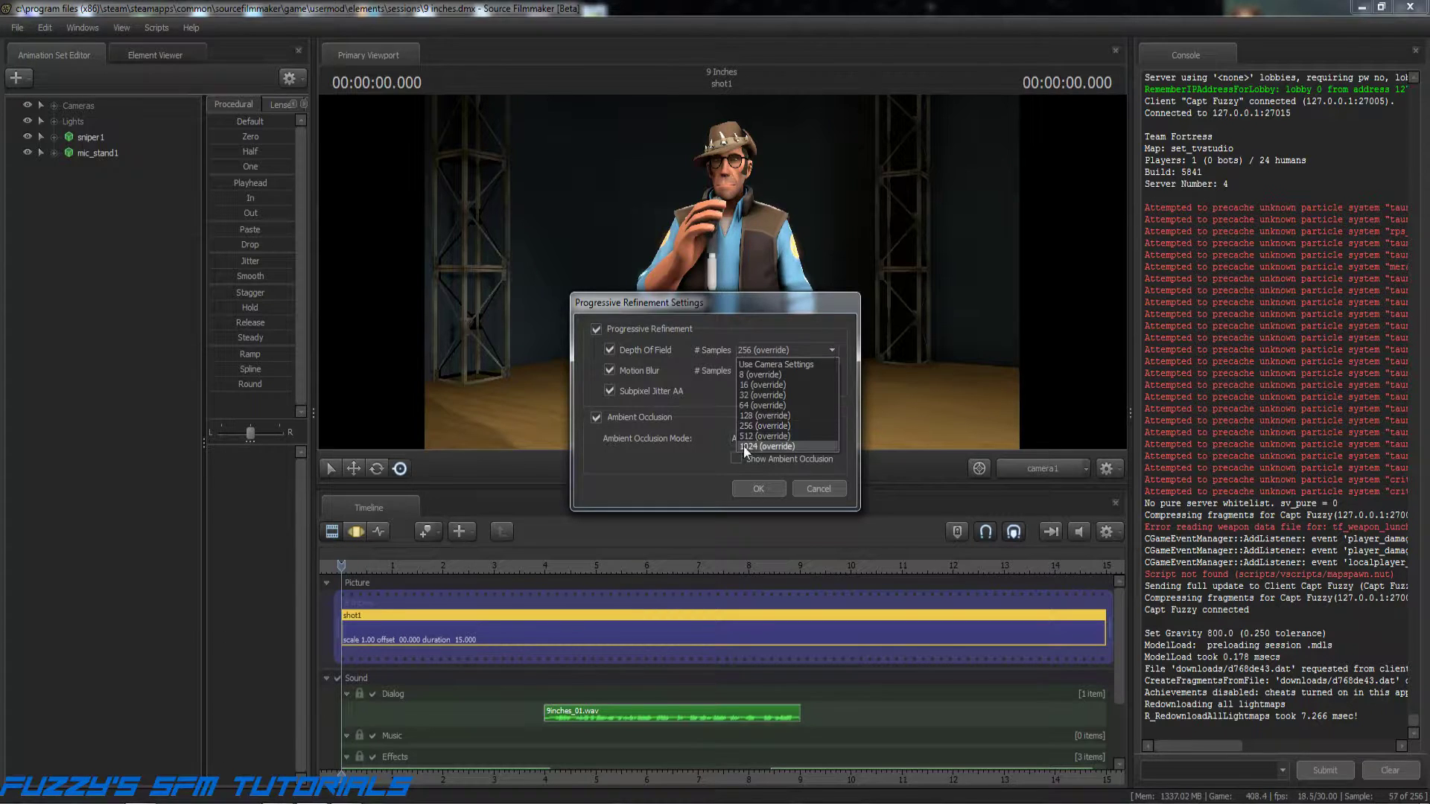
click(753, 414)
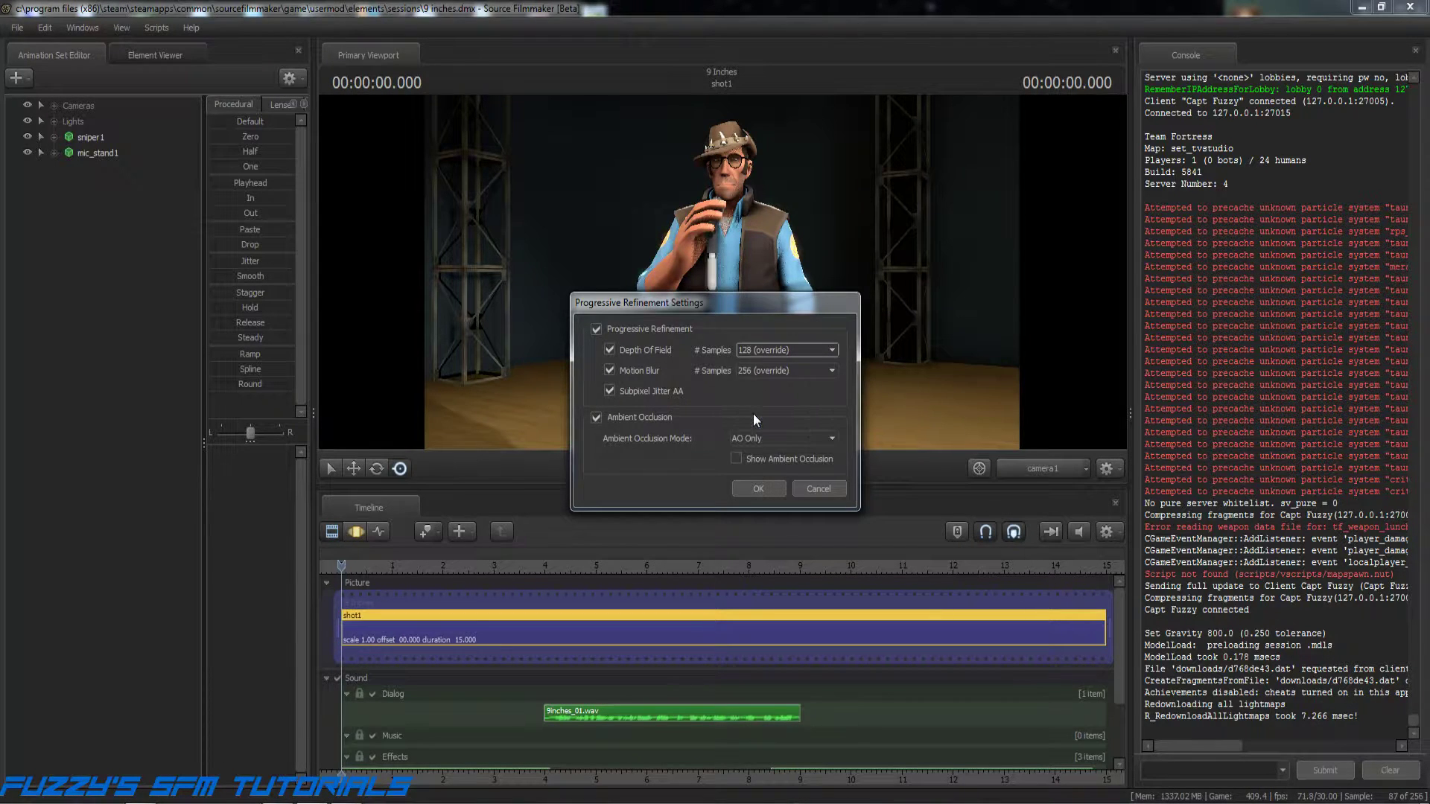
click(759, 487)
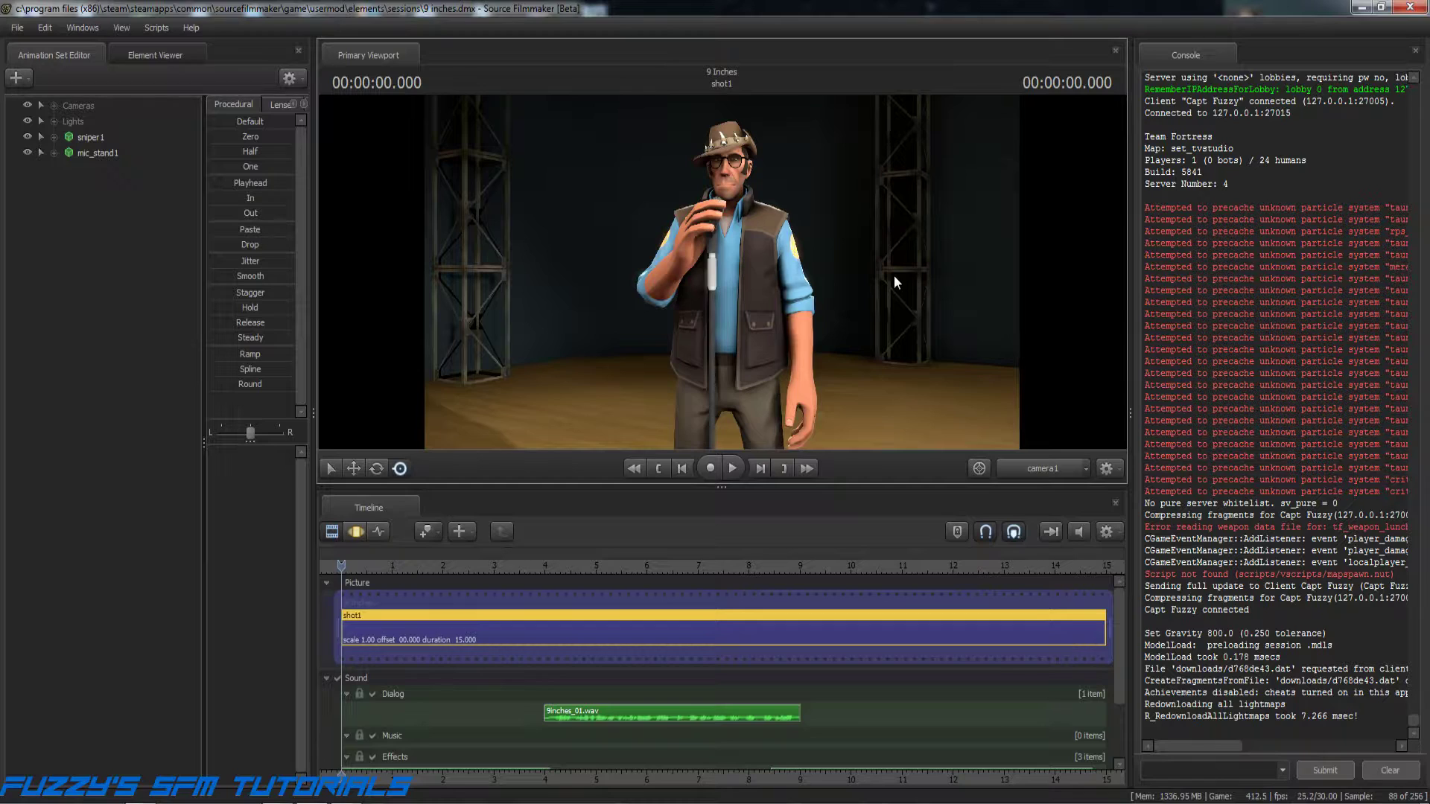
click(657, 469)
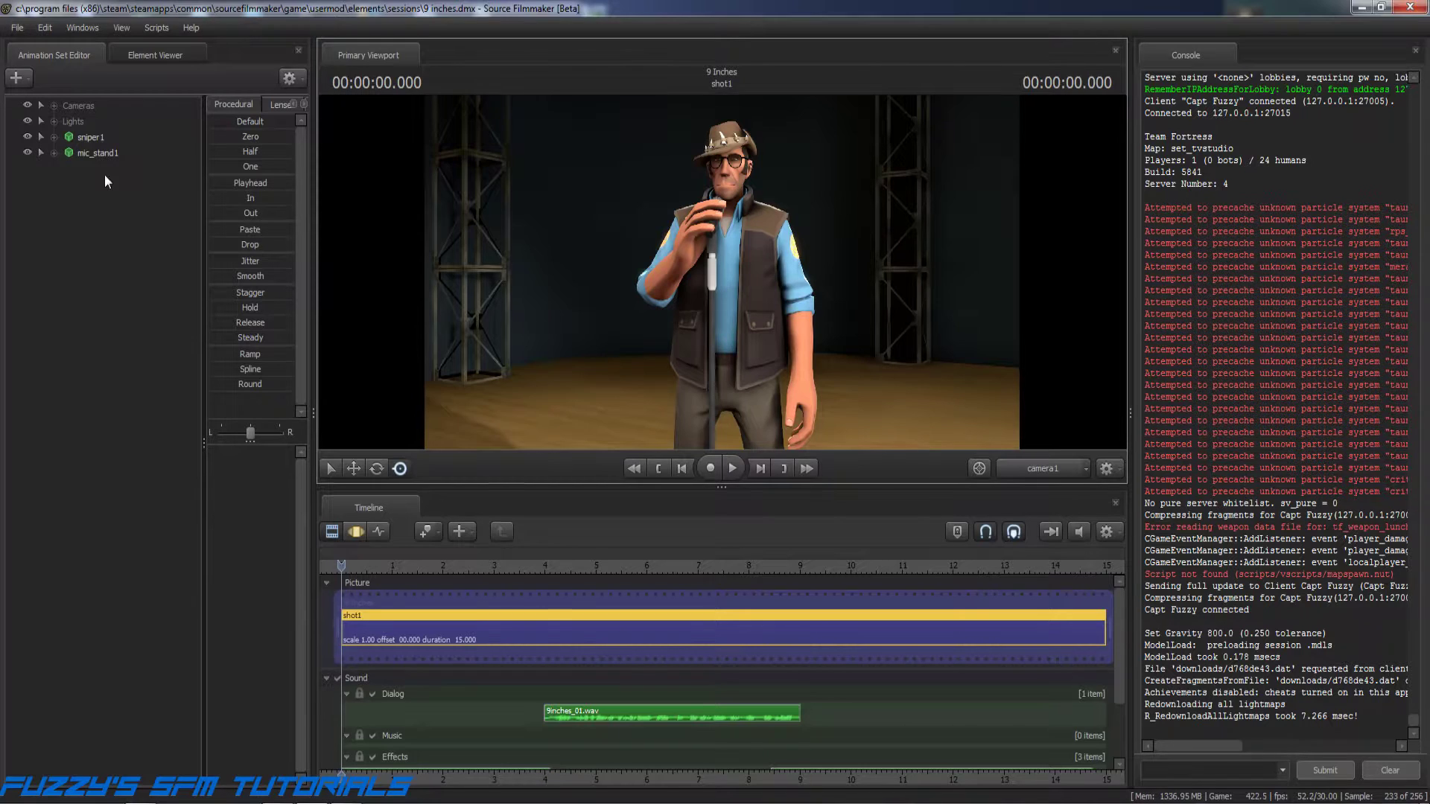
Step: Open the Export Movie dialog via File > Export > Movie
click(22, 32)
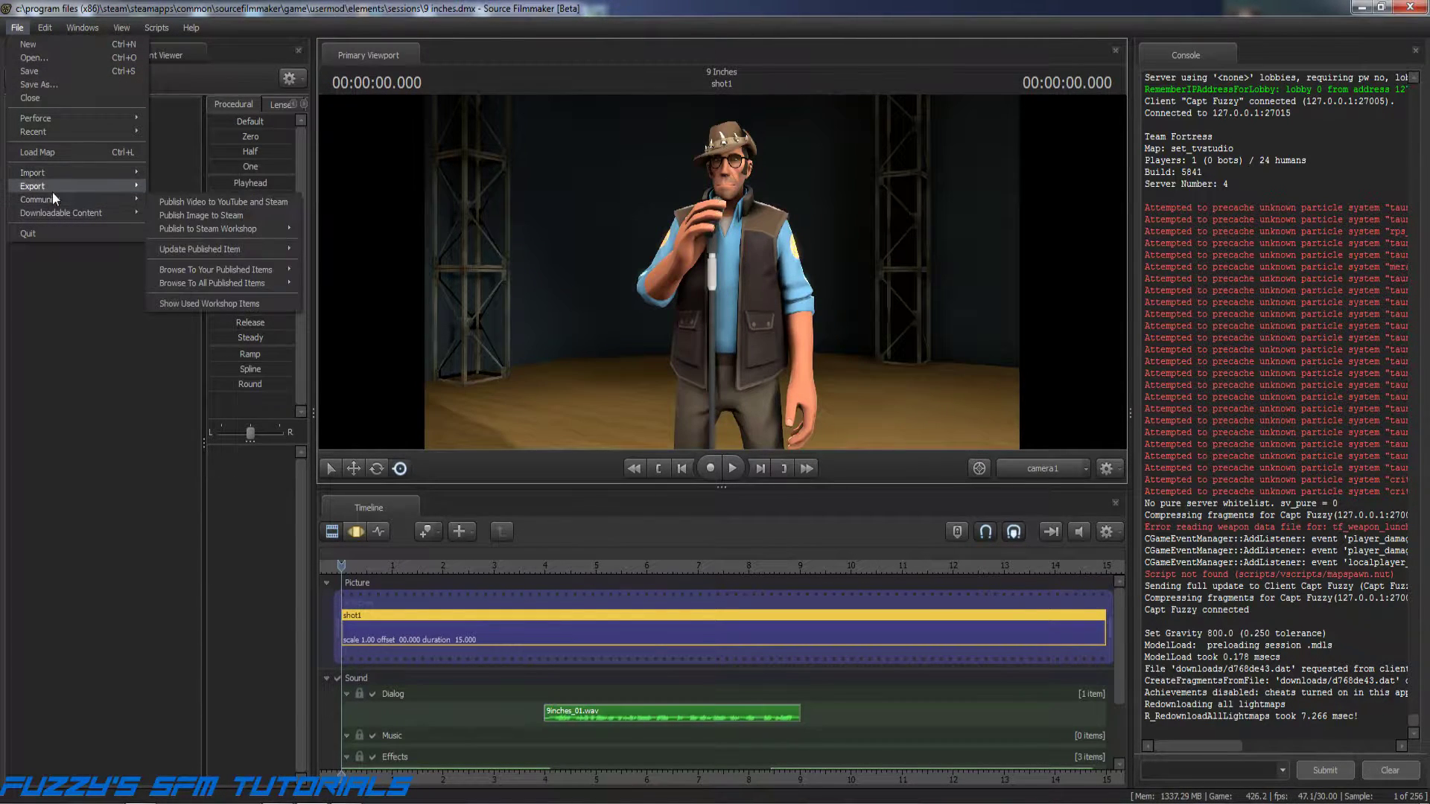
mouse_move(63, 189)
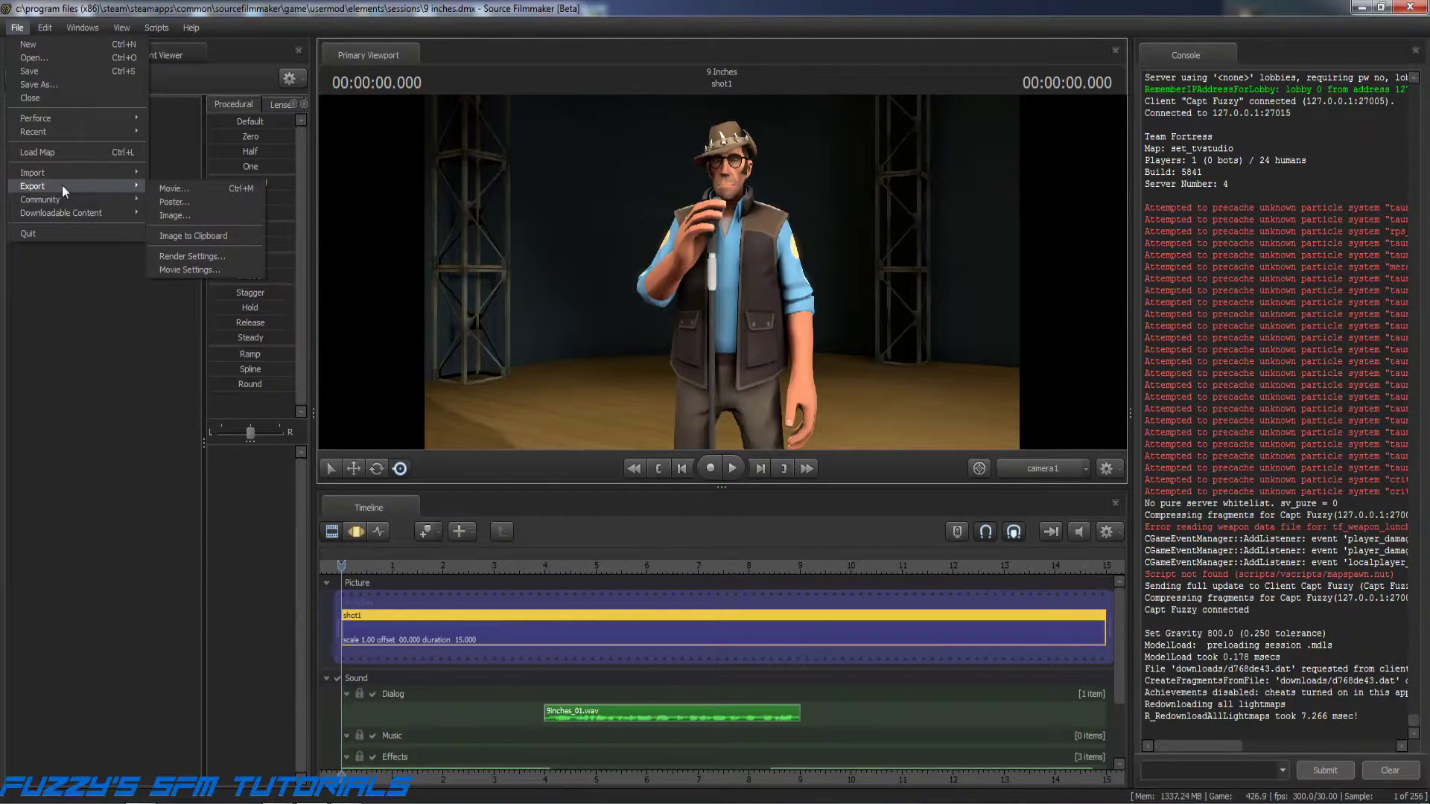
click(173, 189)
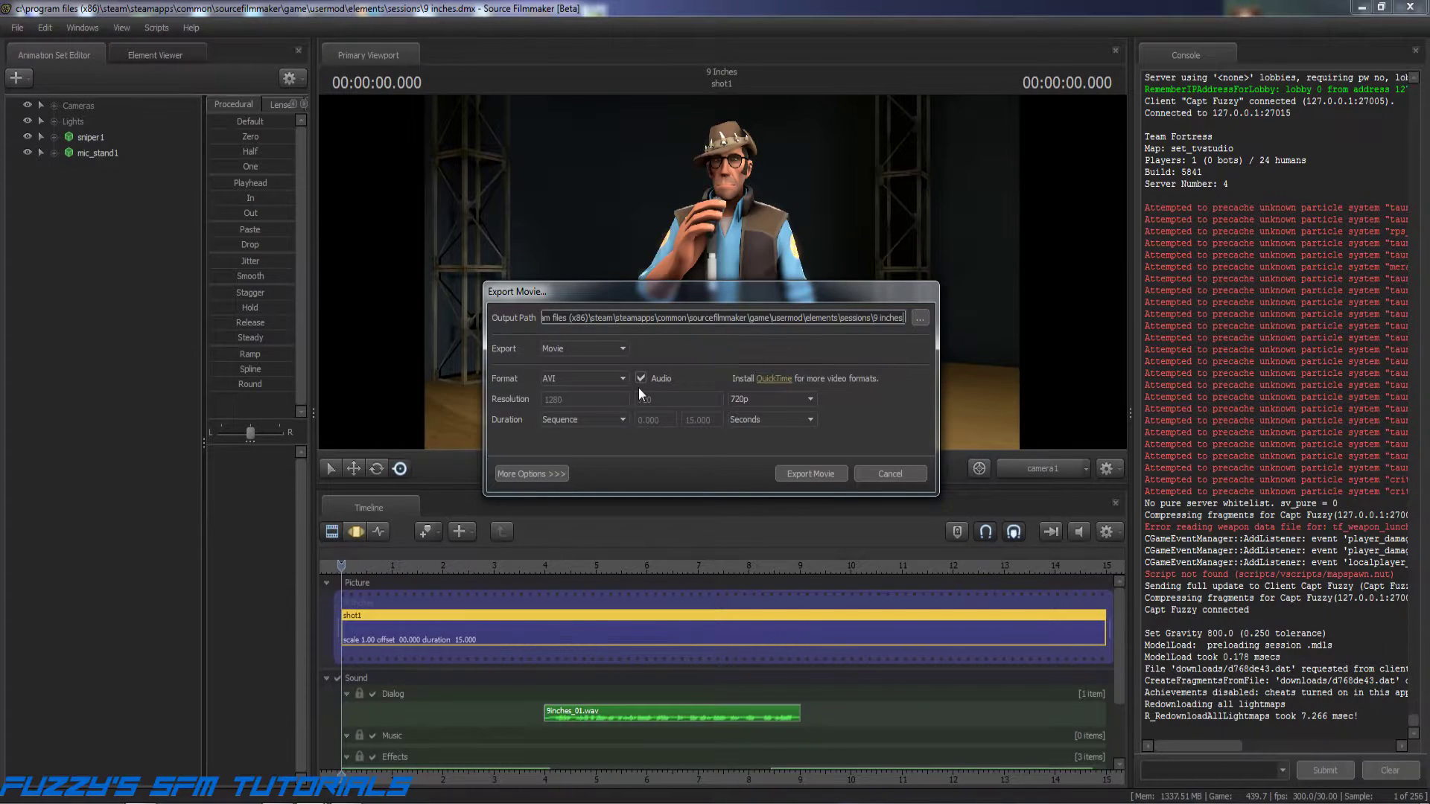
Step: Open the Output Path browser and go to the Documents folder
click(921, 318)
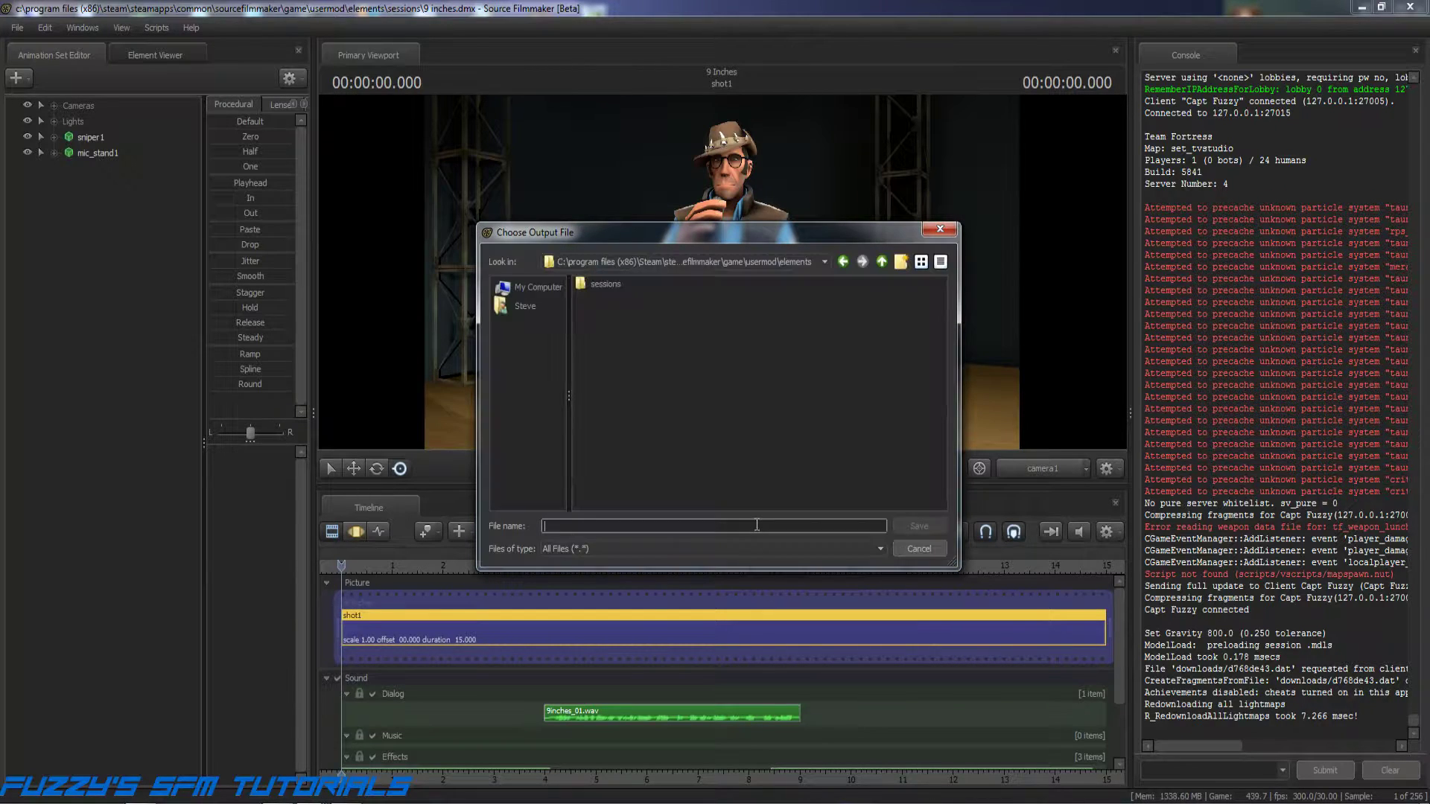
click(515, 305)
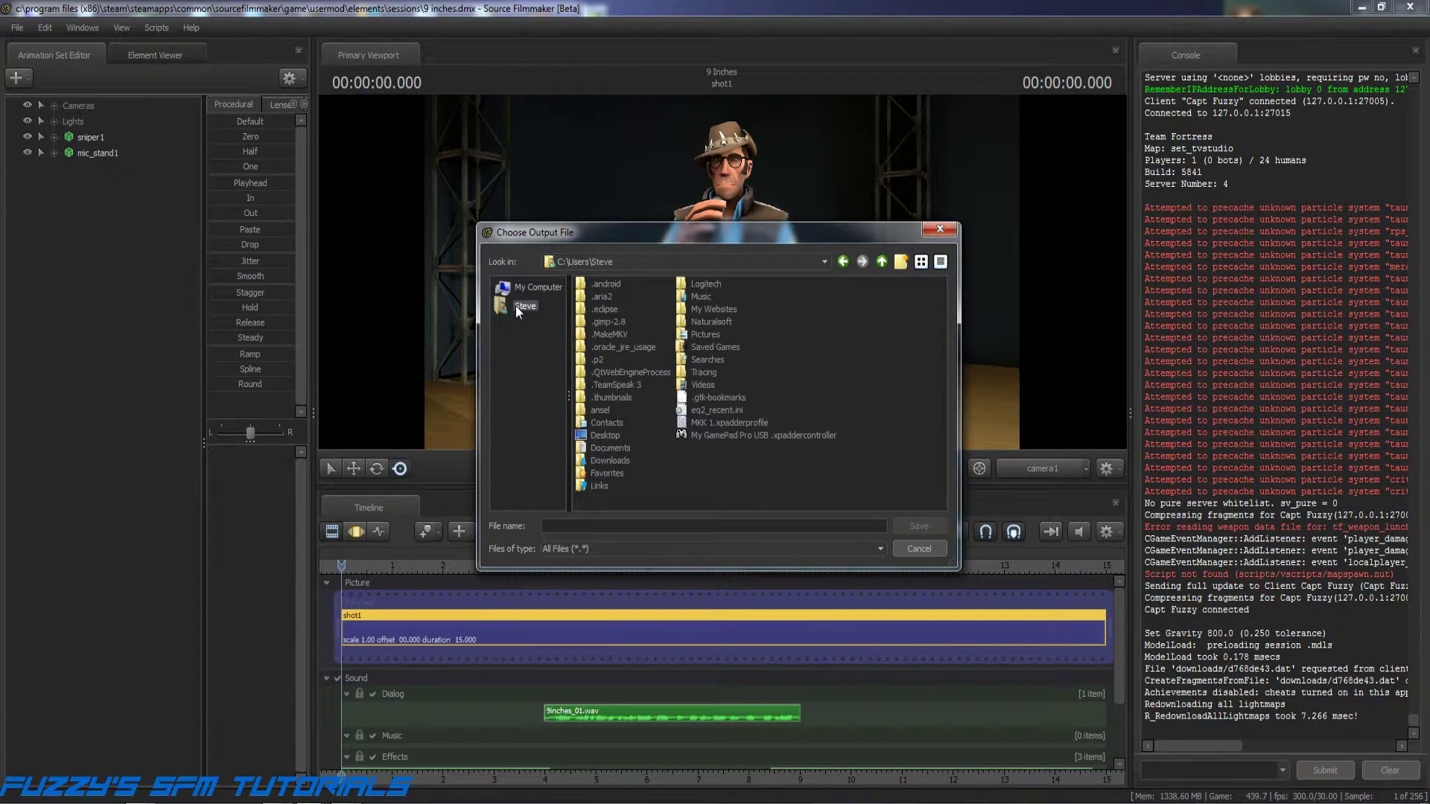
click(612, 460)
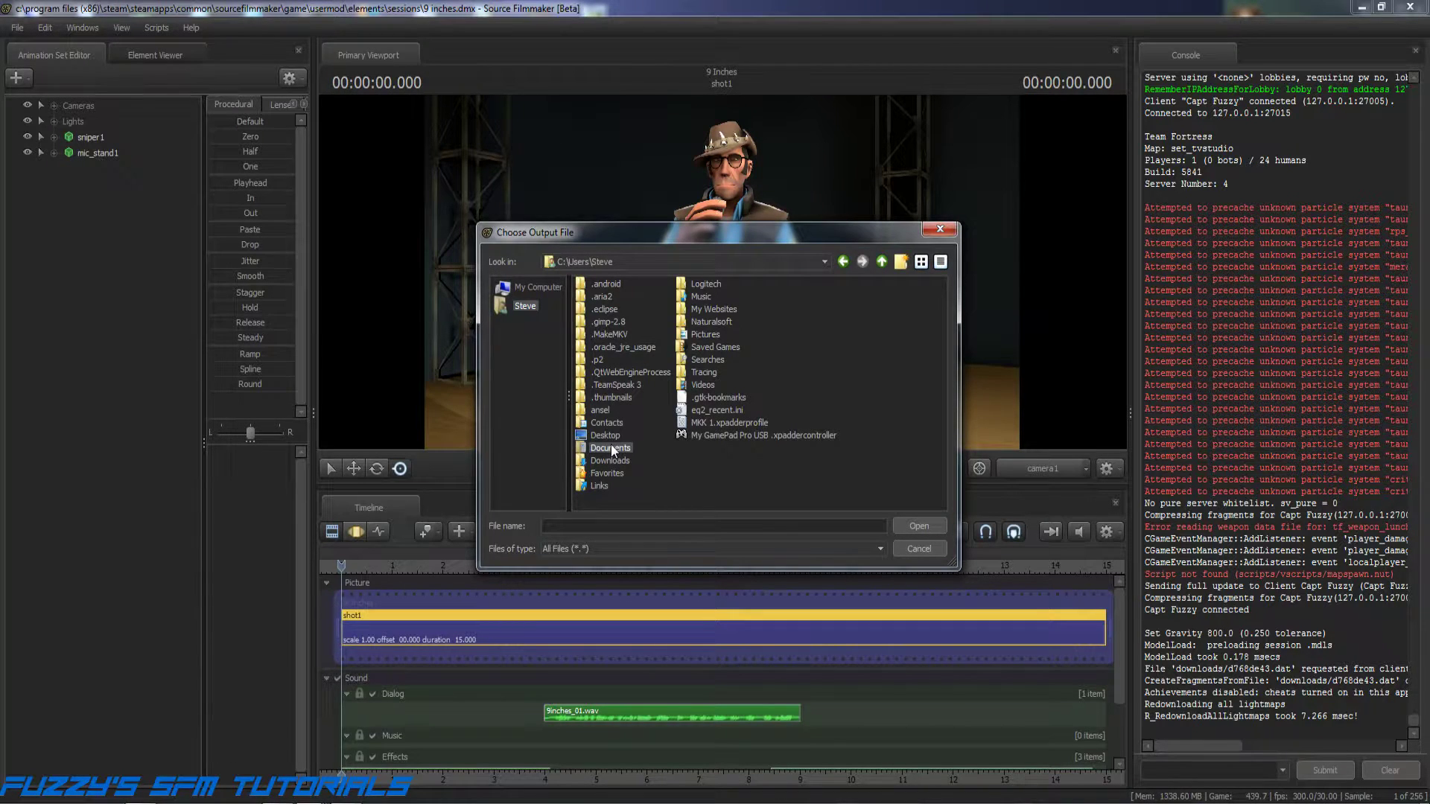
double_click(610, 447)
click(939, 504)
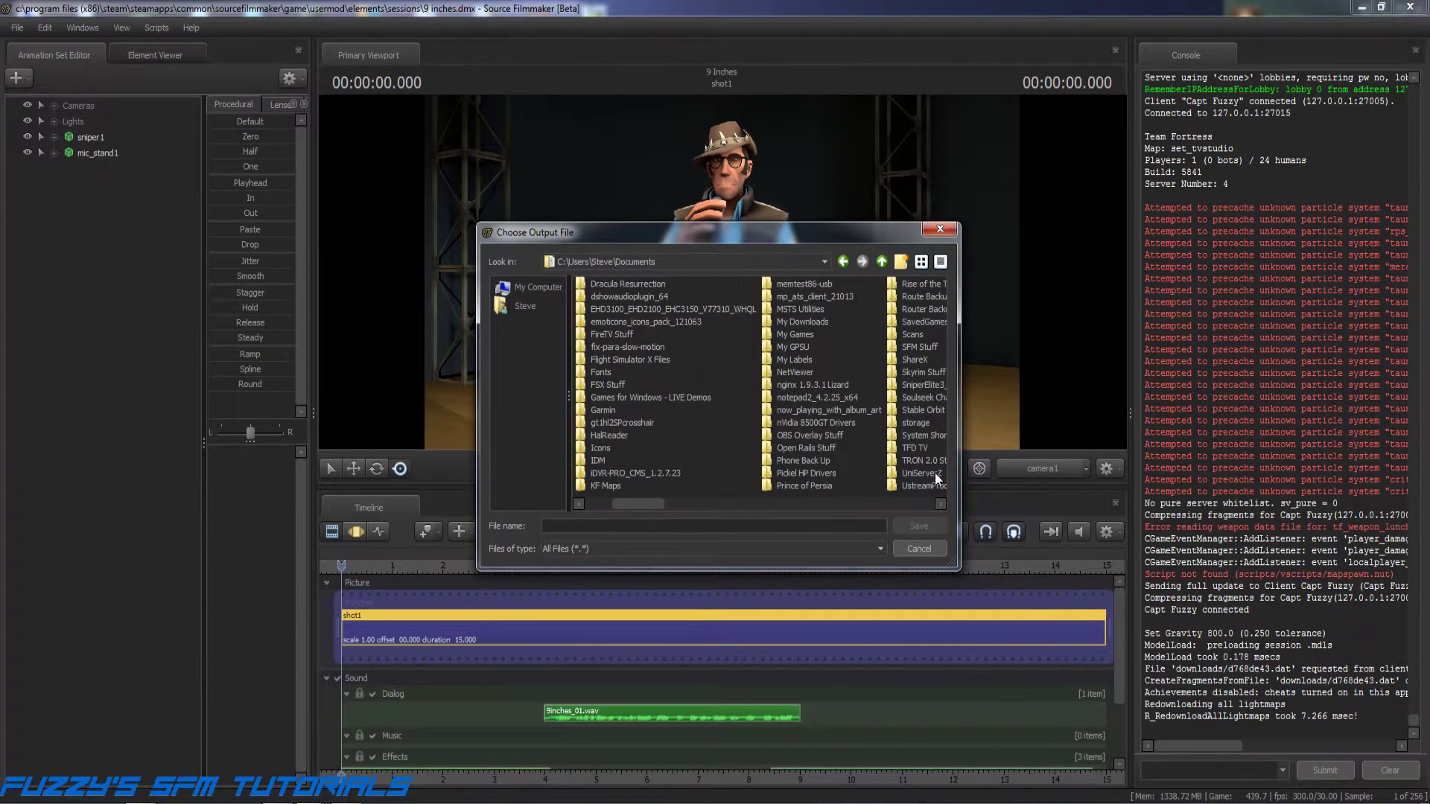
Step: Browse into SFM Stuff\Tutorials I Made\Export Image and focus the File name box
scroll(908, 352, down, 3)
click(907, 348)
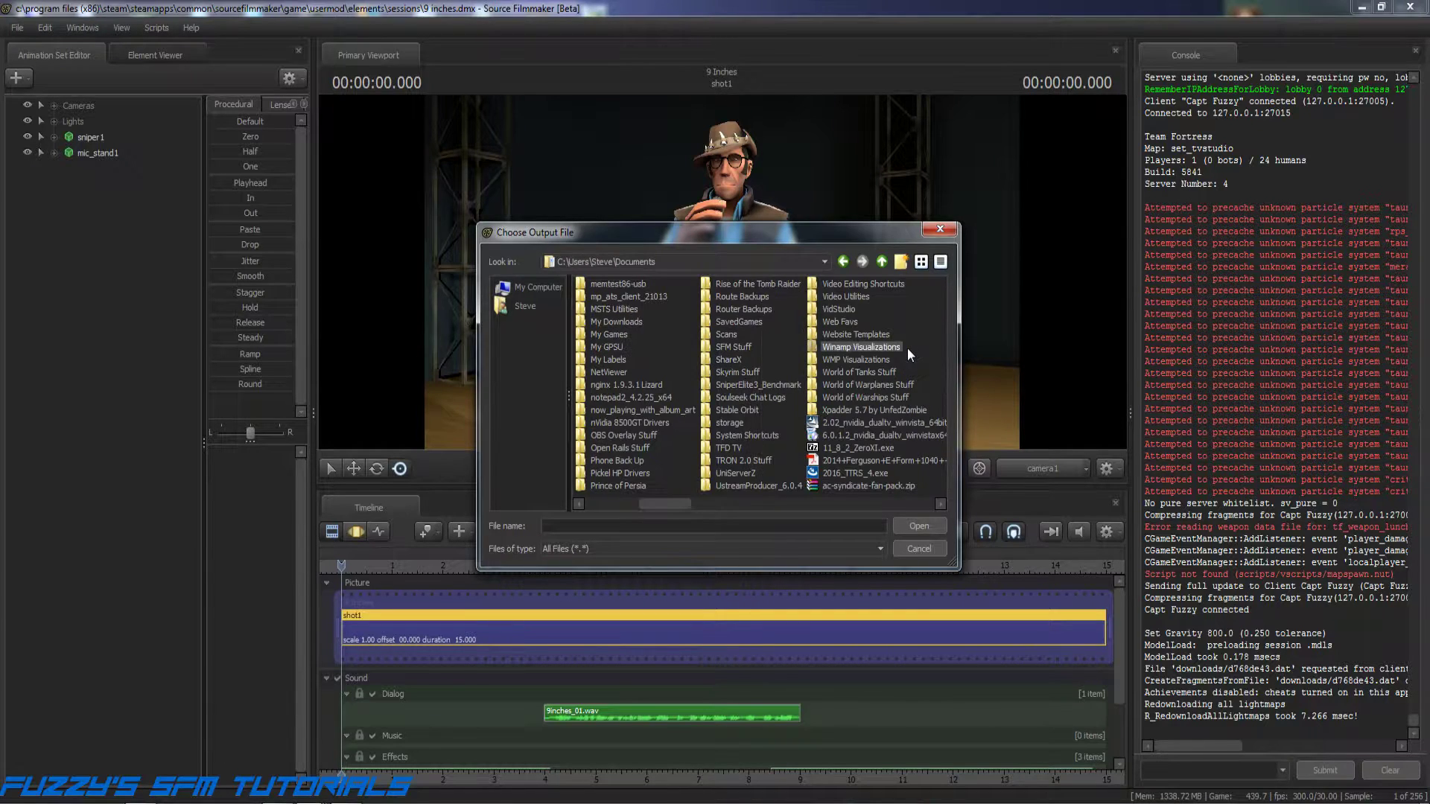
scroll(907, 347, down, 2)
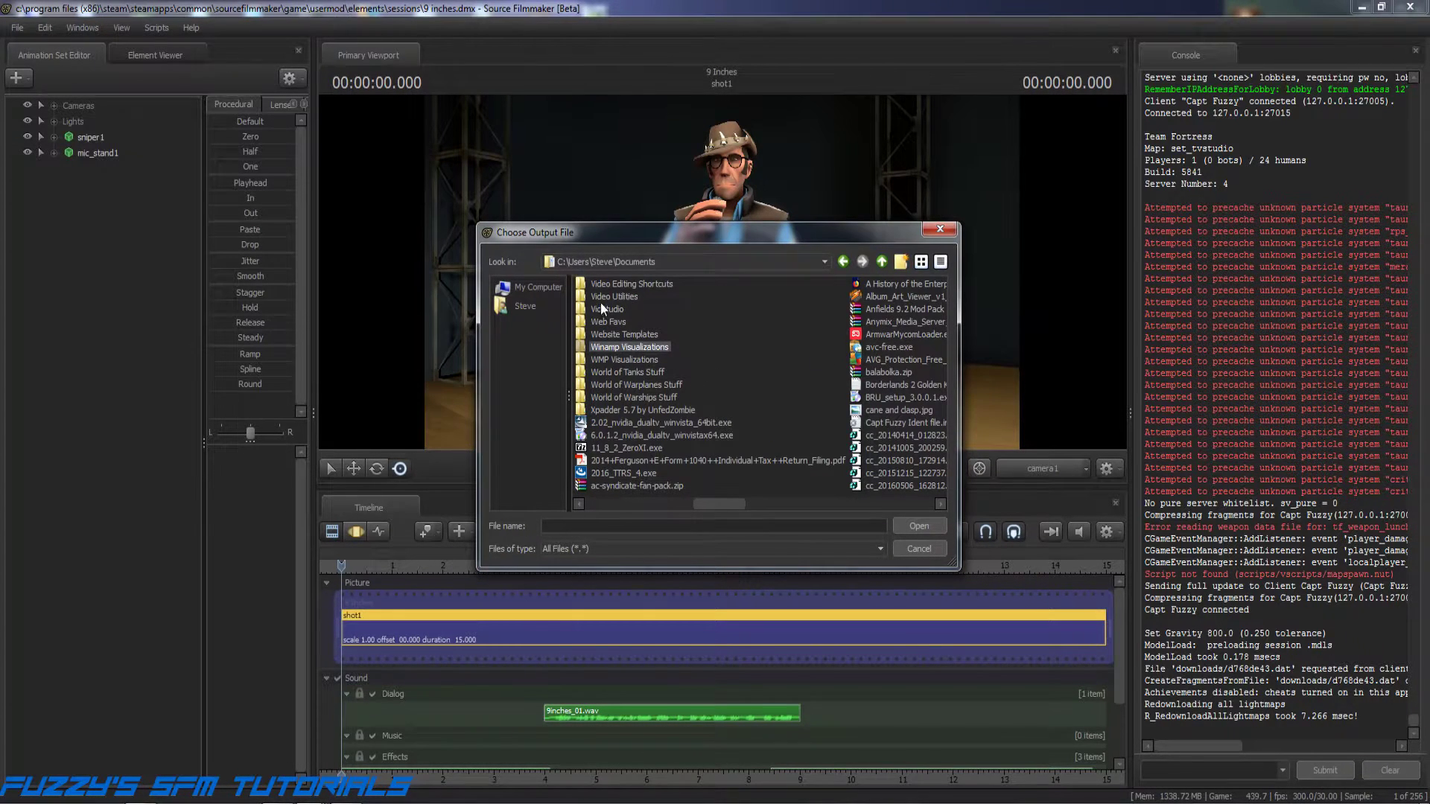
click(578, 504)
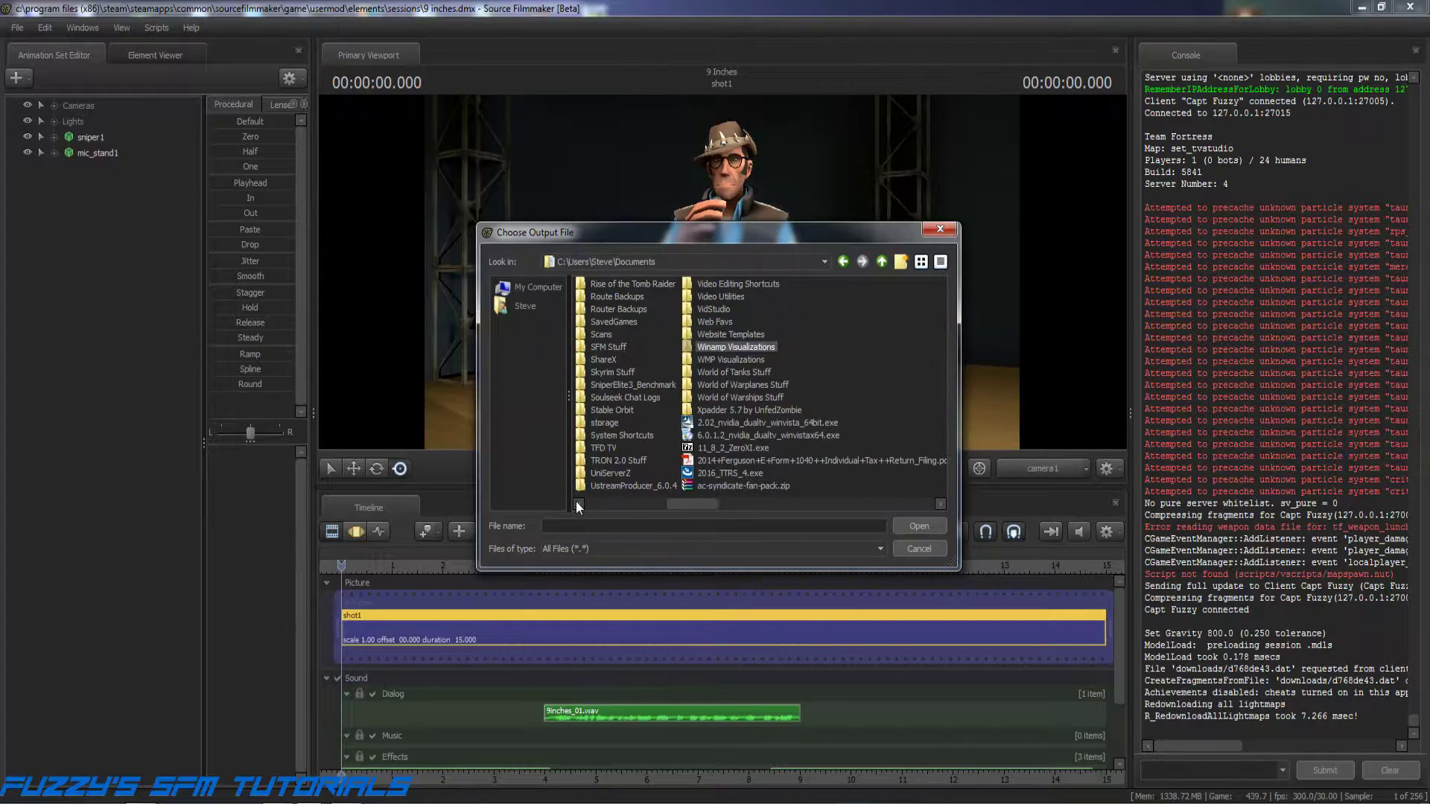
double_click(604, 344)
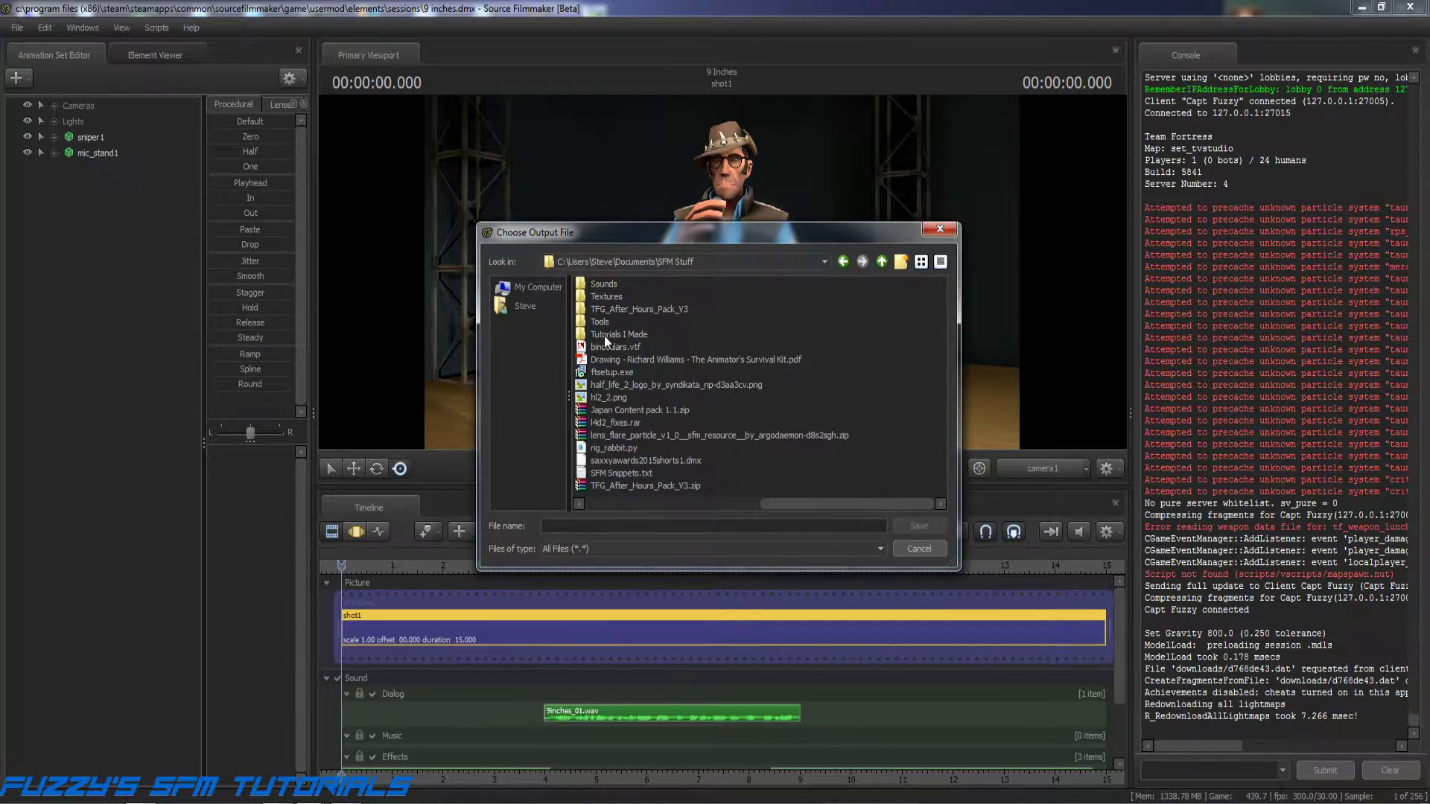
double_click(605, 333)
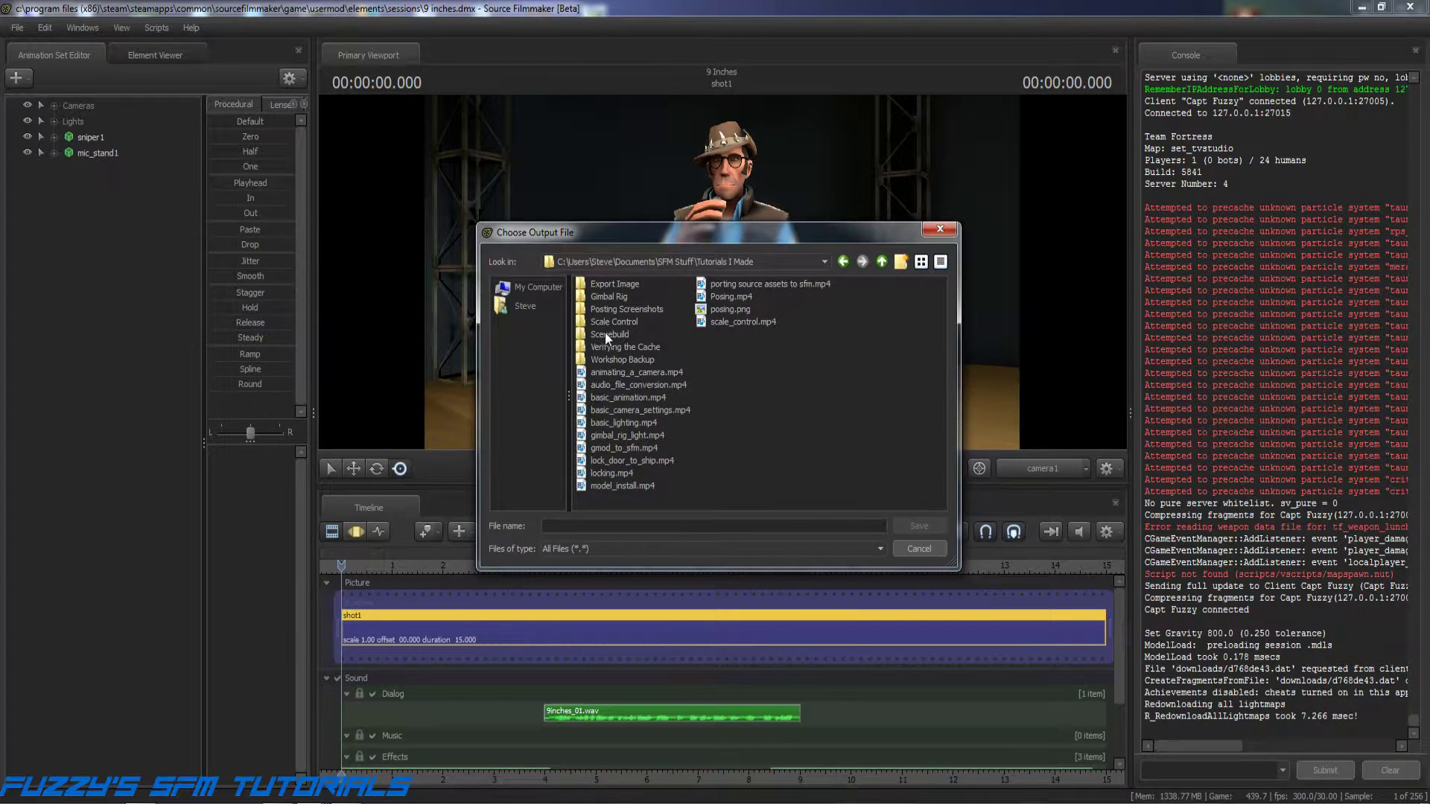
double_click(601, 284)
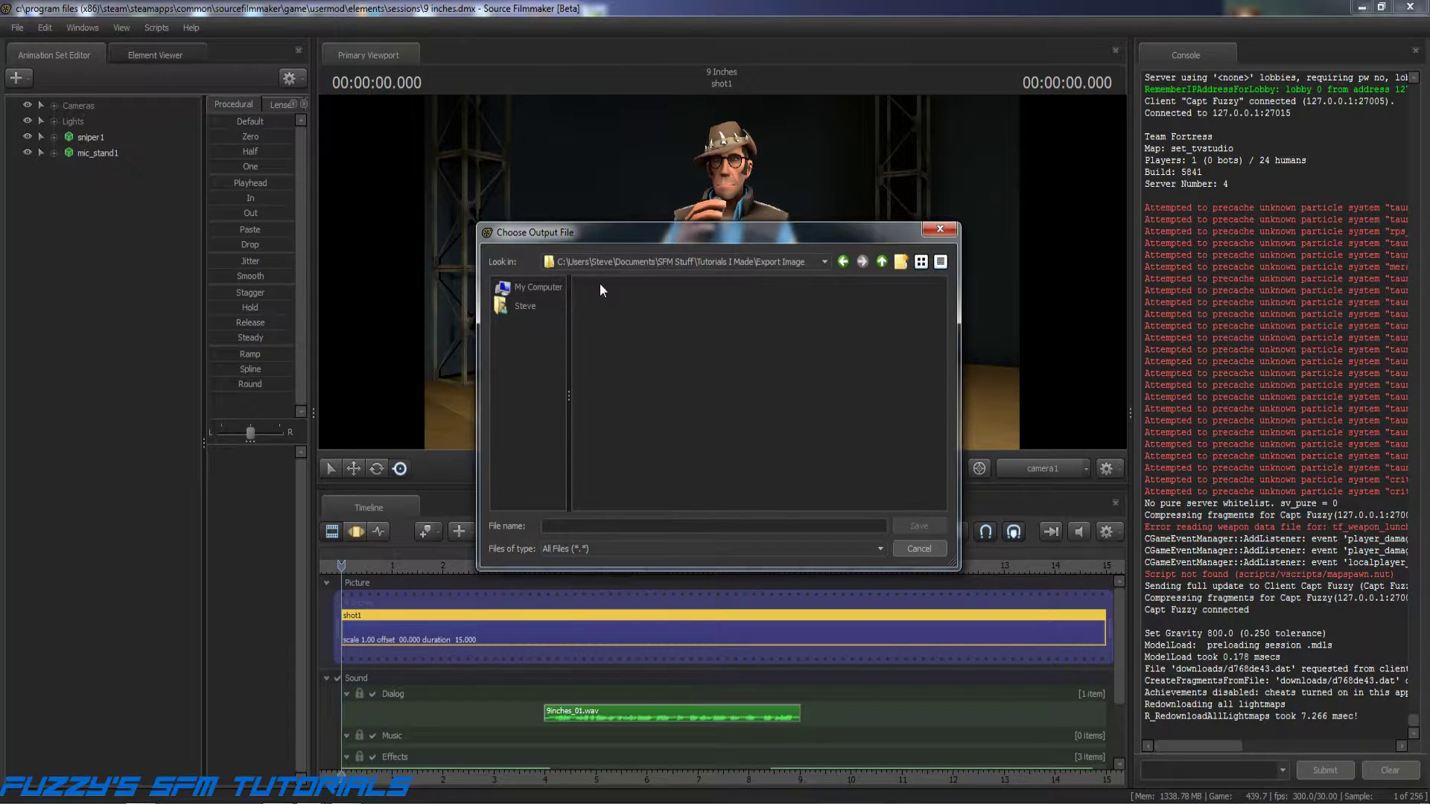
click(593, 527)
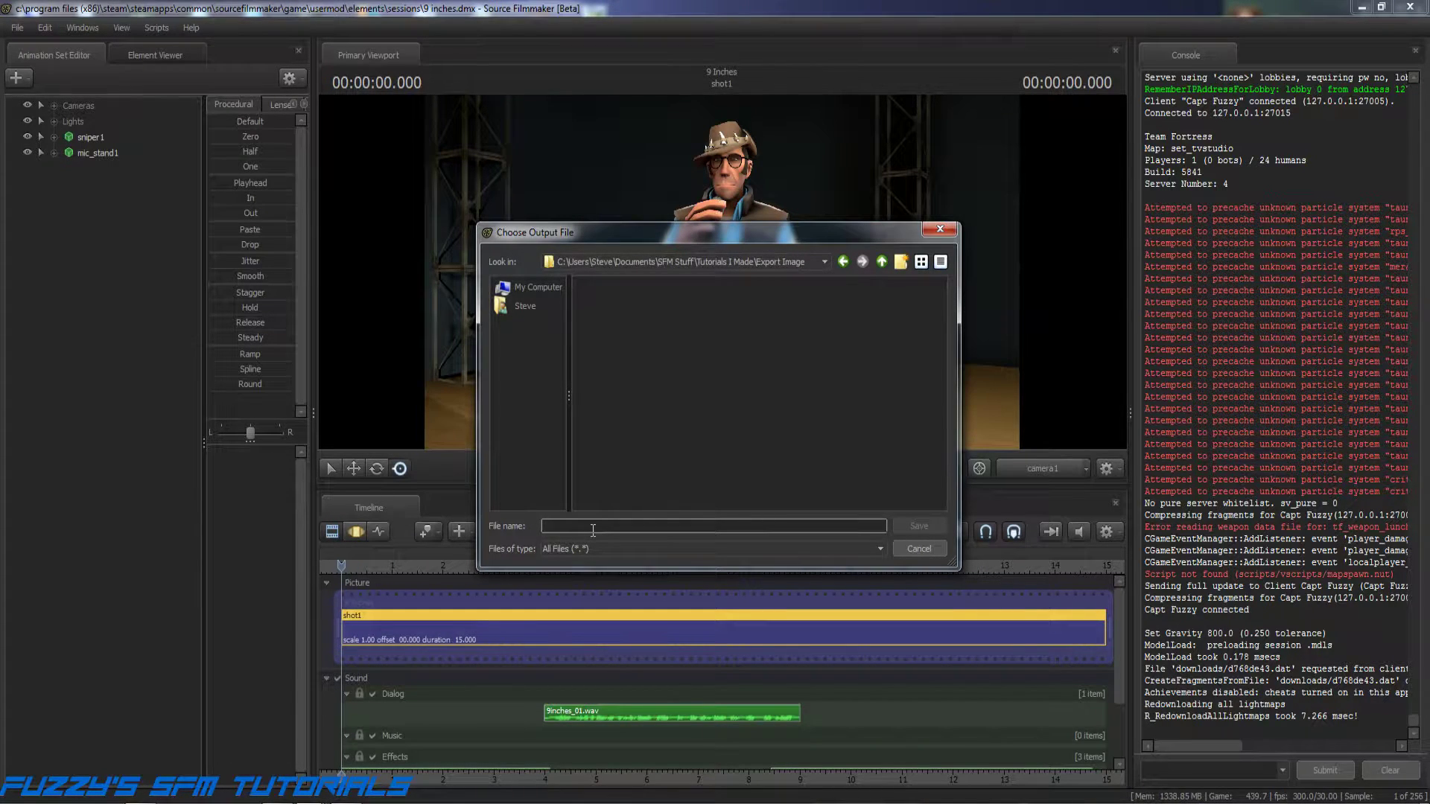
Step: Enter 'sniper' as the output file name, clearing the stray and mistyped characters
text(%^&#@)
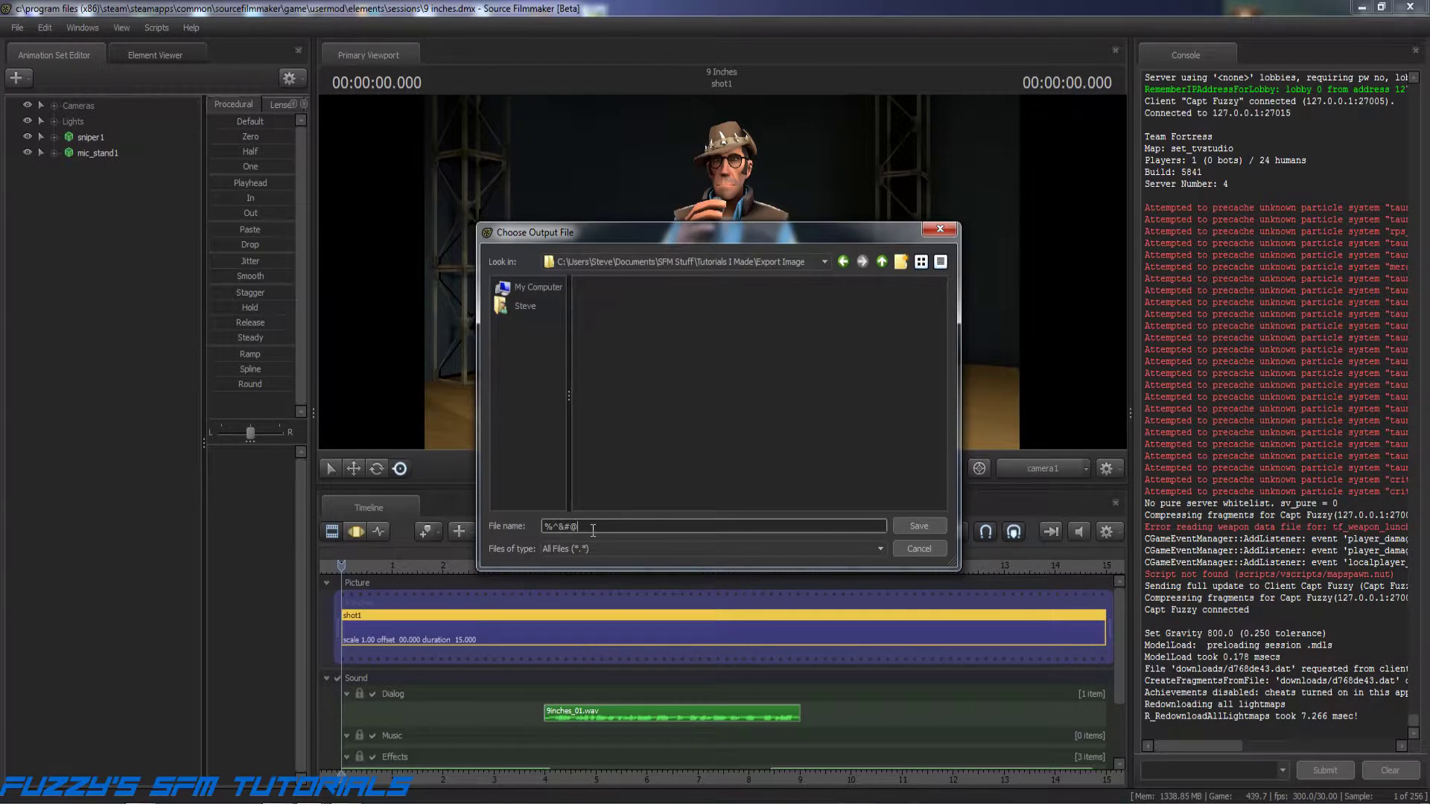
key(BackSpace)
key(BackSpace)
key(BackSpace)
key(BackSpace)
key(BackSpace)
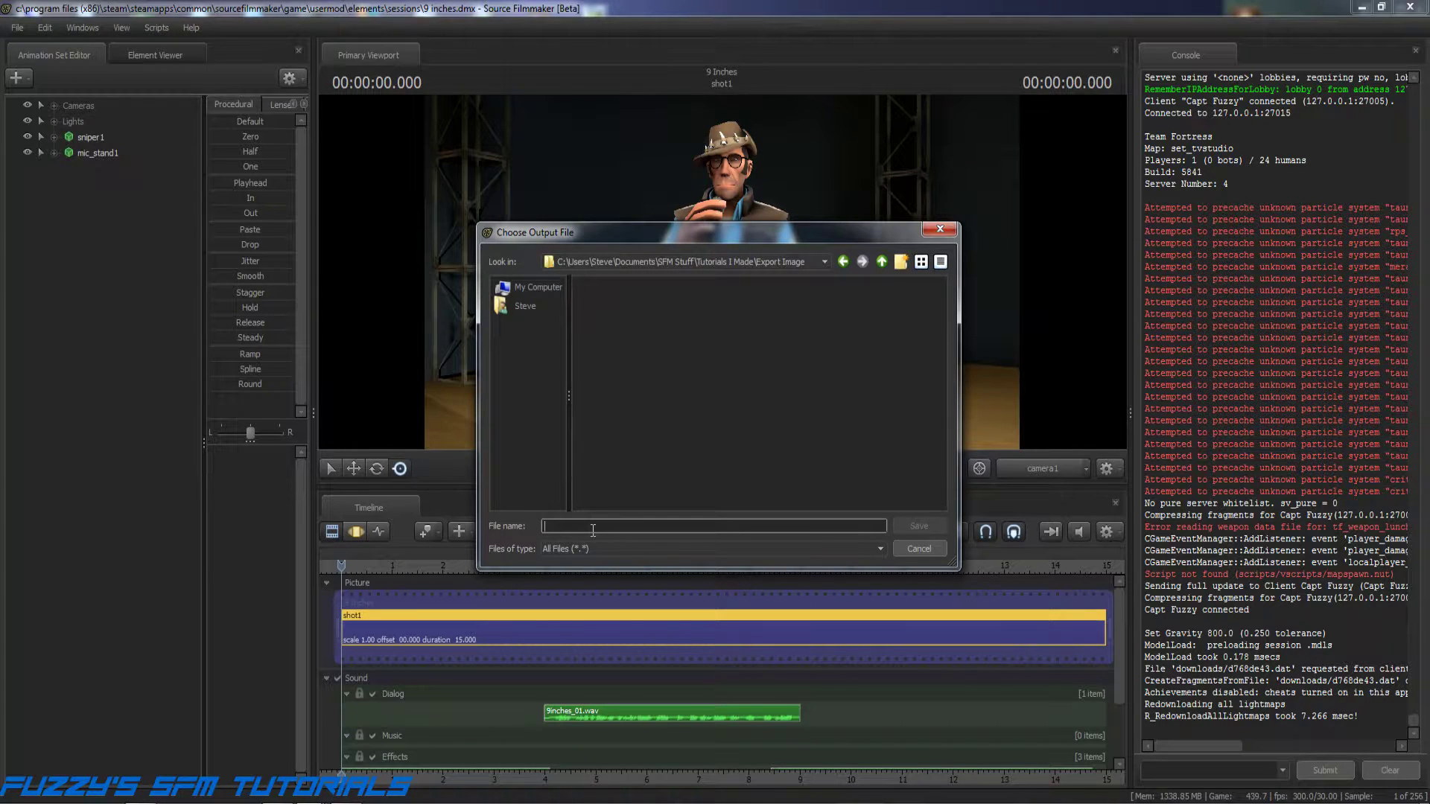
text(sniper.)
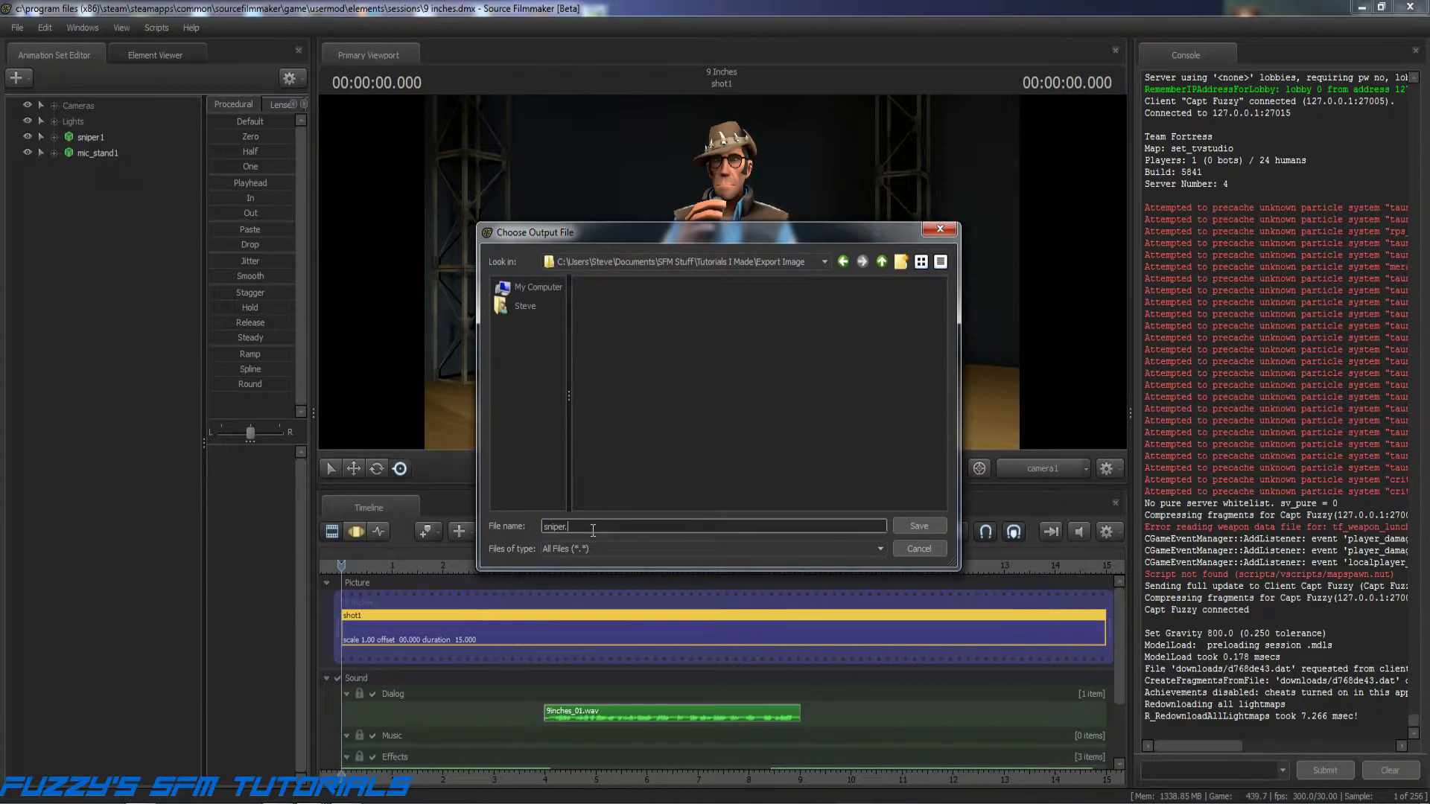
text(jp)
key(BackSpace)
key(BackSpace)
Step: Add the png extension so the file name reads sniper.png
text(png)
Step: Save the sniper output path, then set Export to Image Sequence at 1080p
click(924, 526)
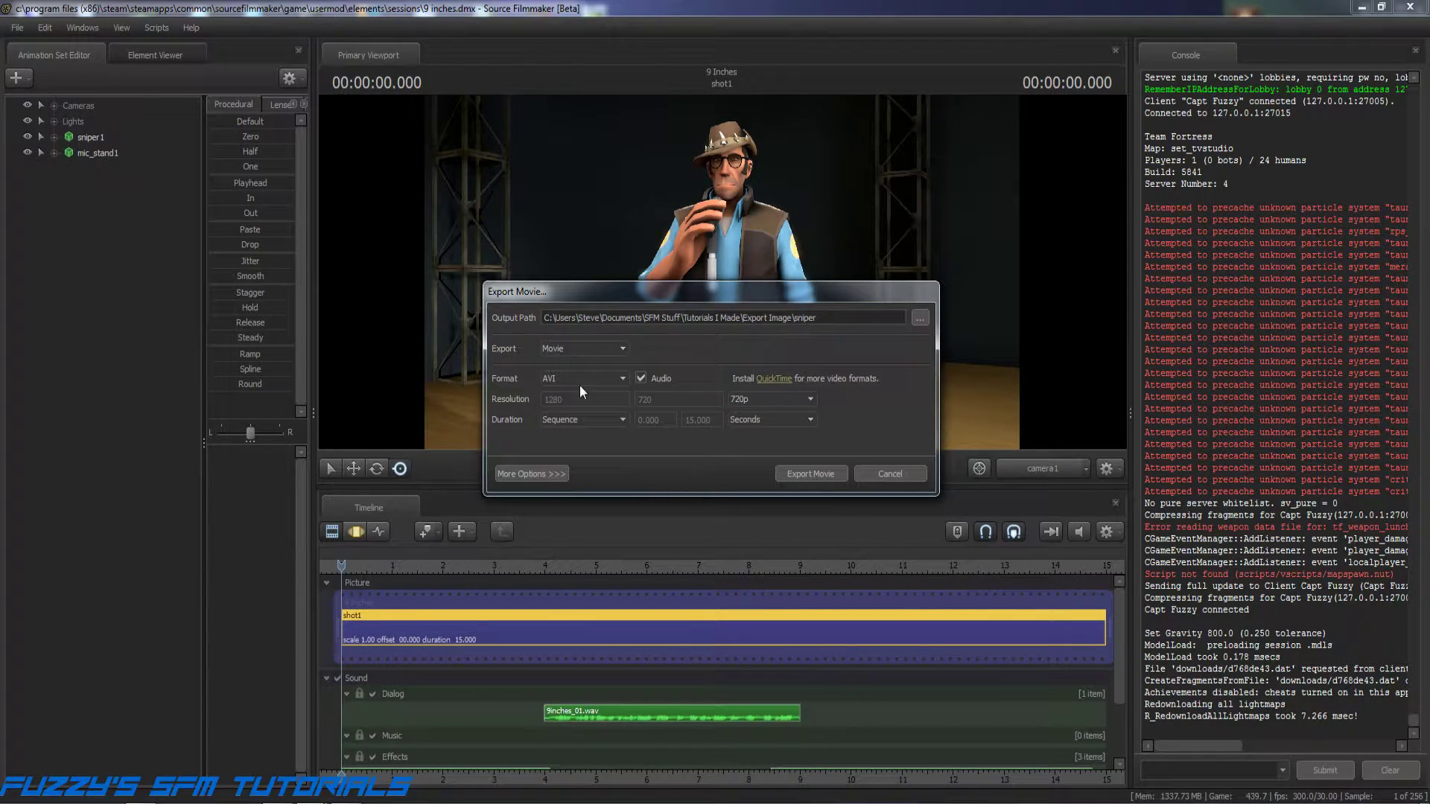
click(623, 348)
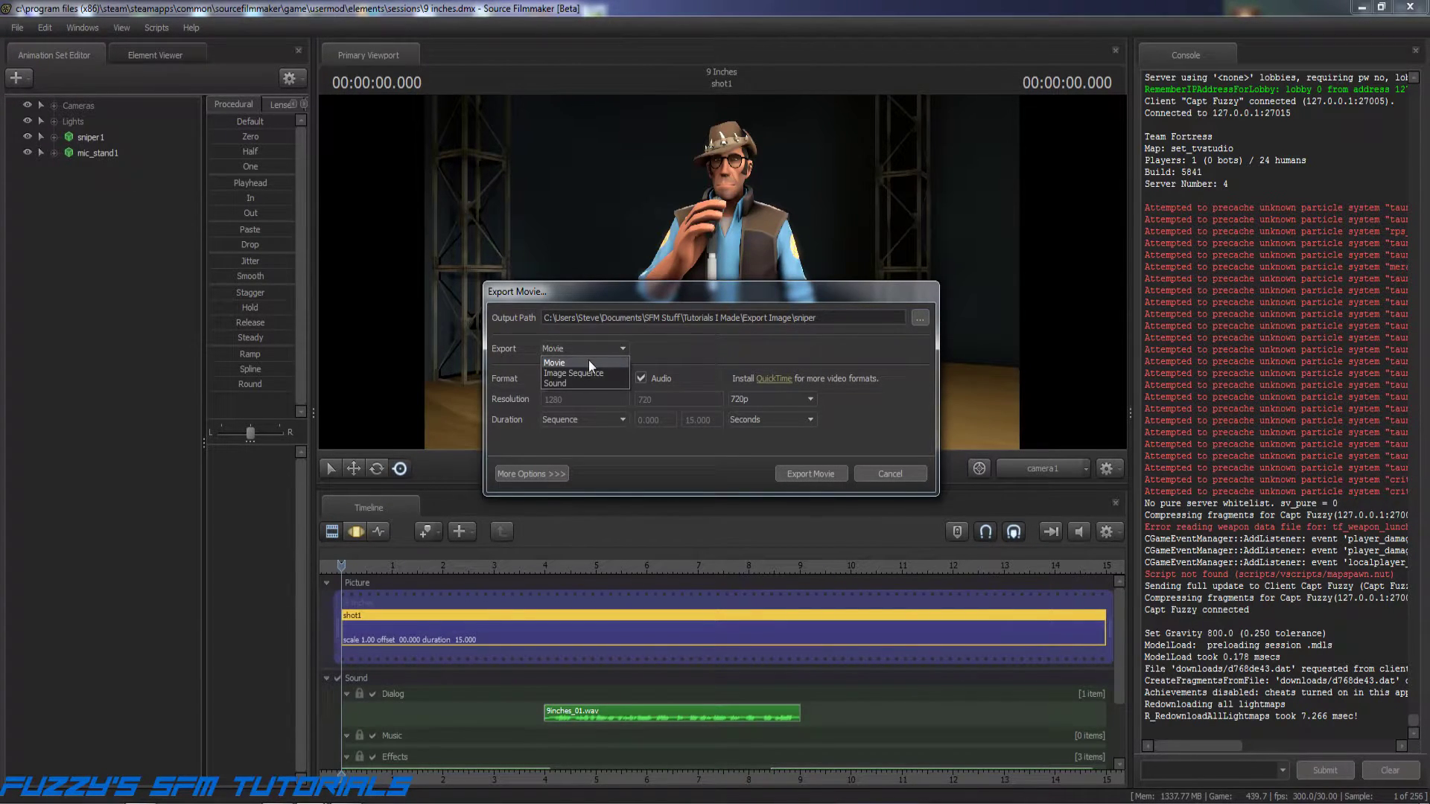
click(573, 374)
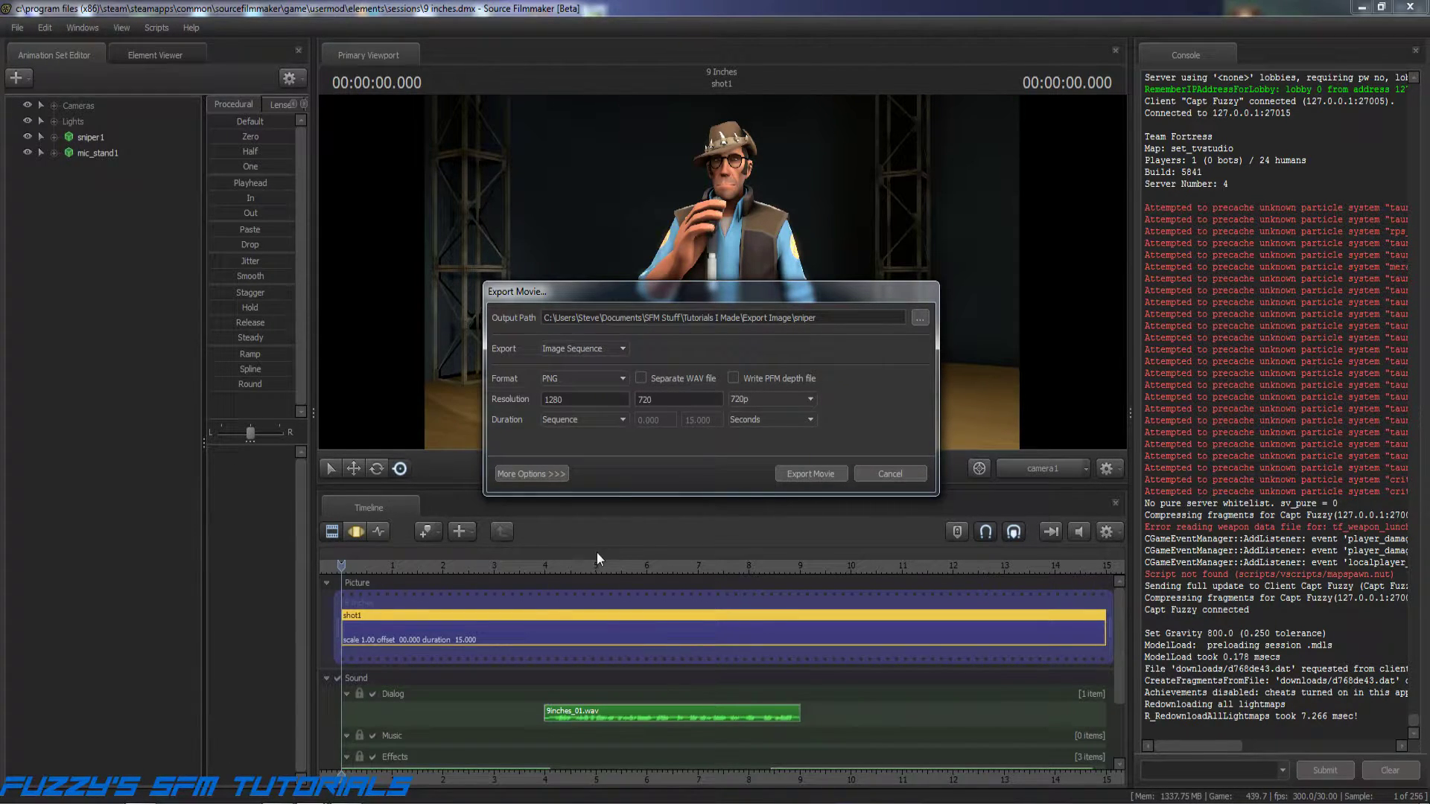
click(810, 398)
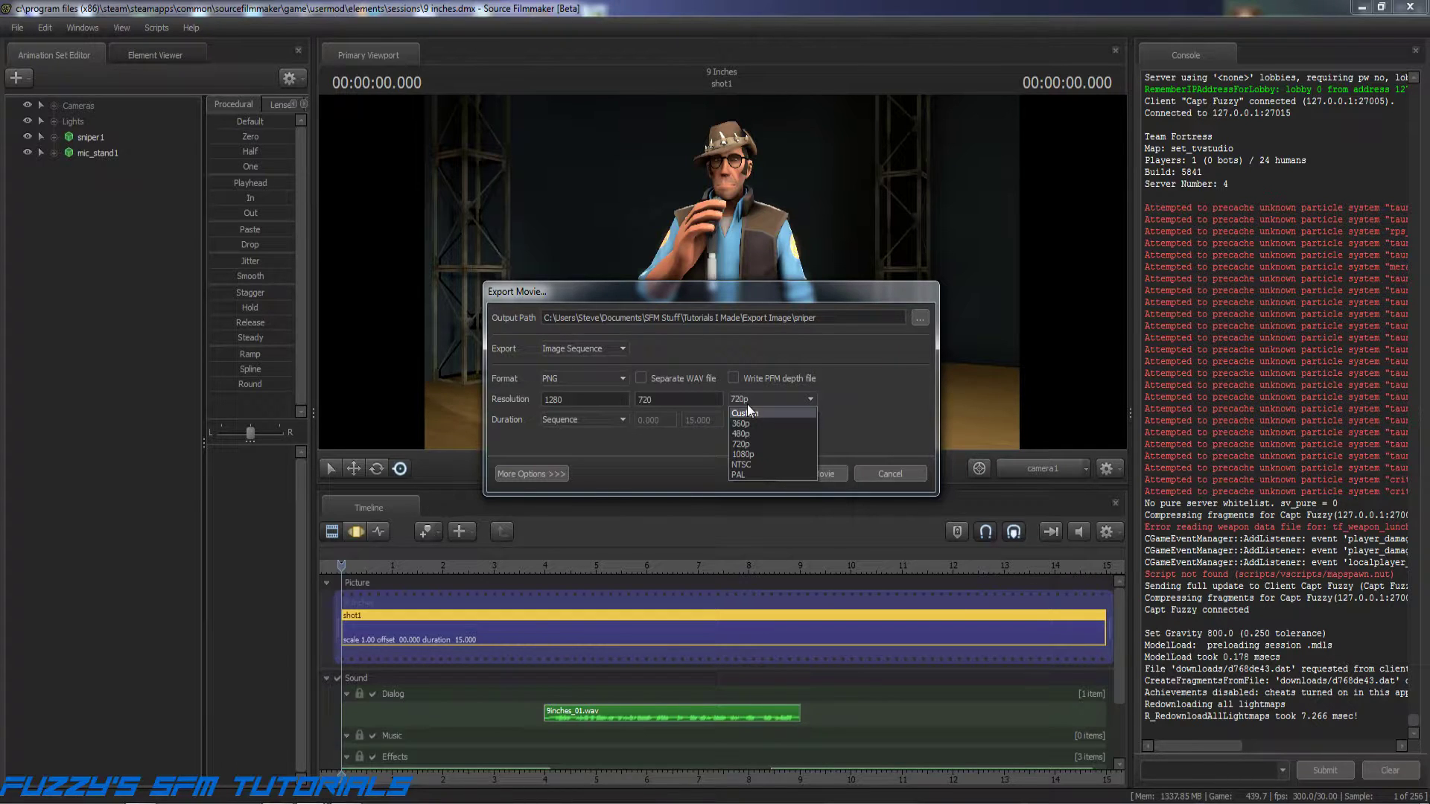
click(745, 454)
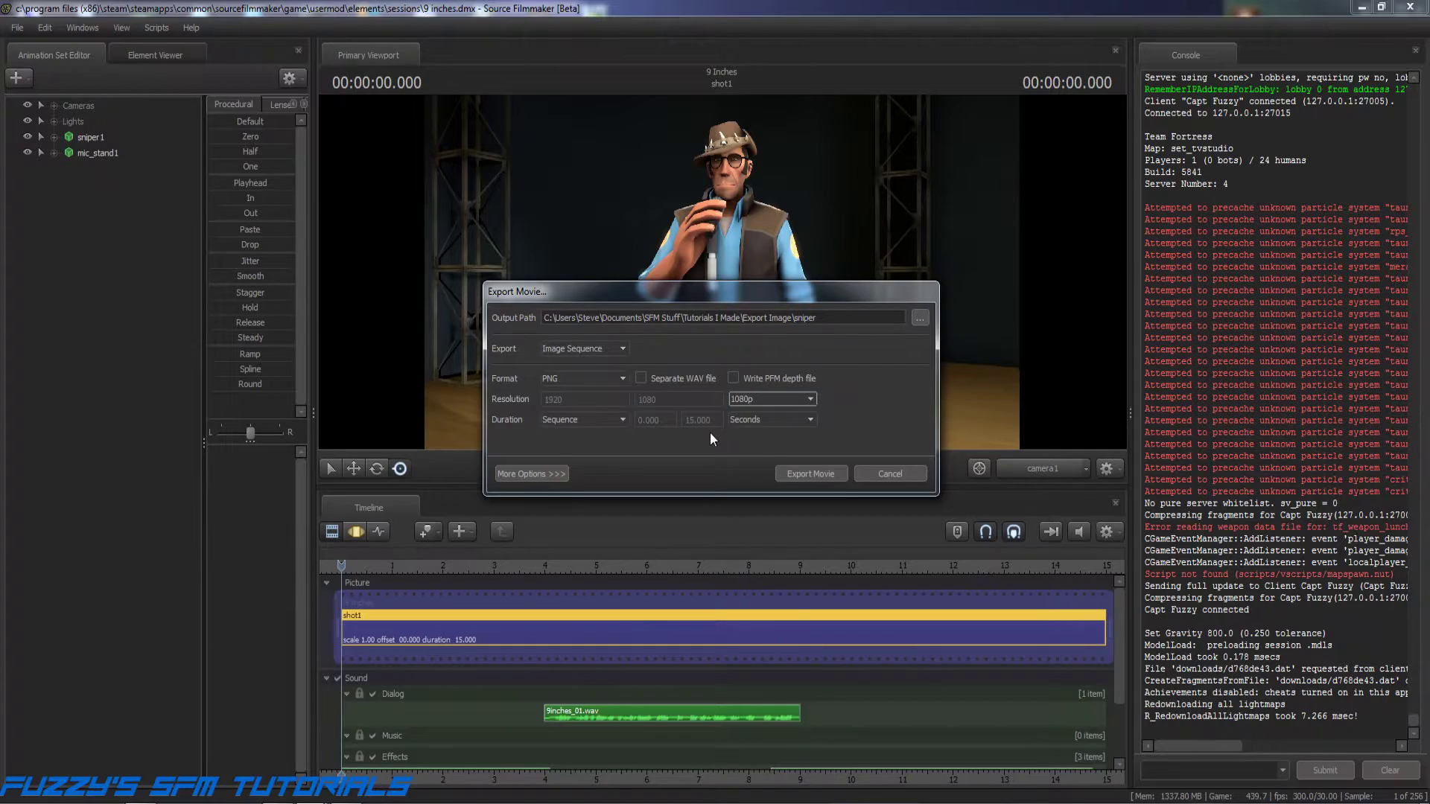
Step: Set a Custom duration measured in Frames, changing the end frame from 1800 to 1
click(623, 420)
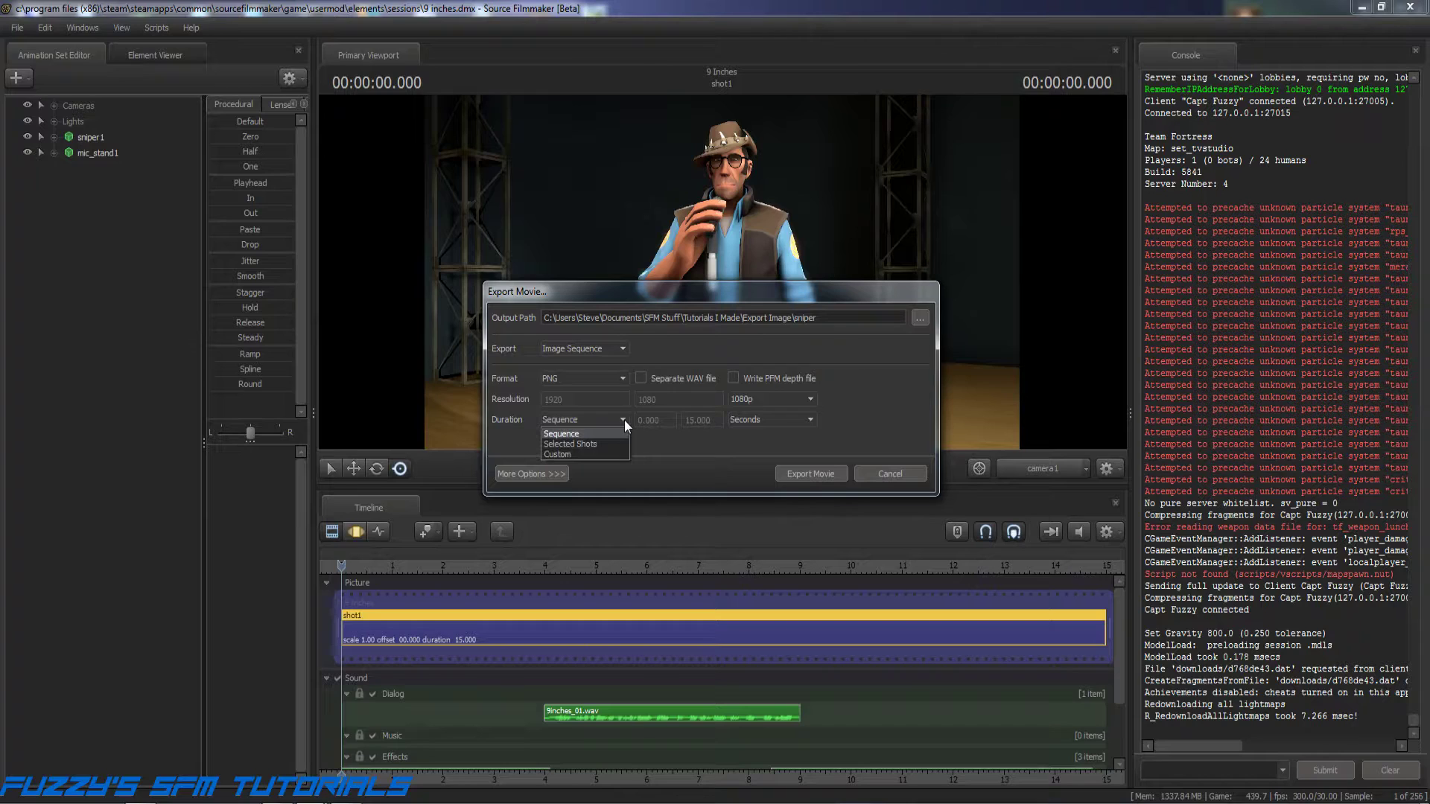
click(565, 453)
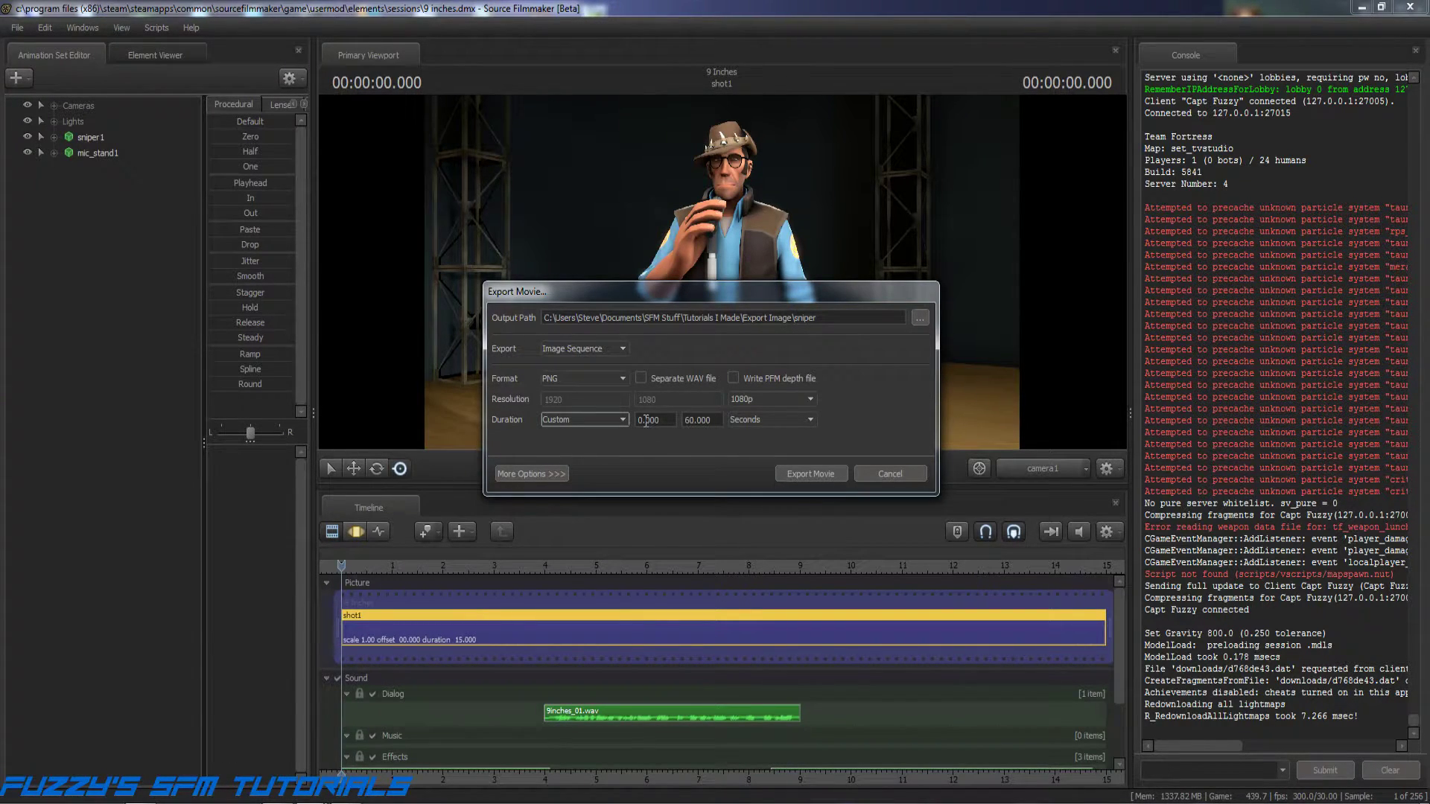
click(808, 417)
click(750, 445)
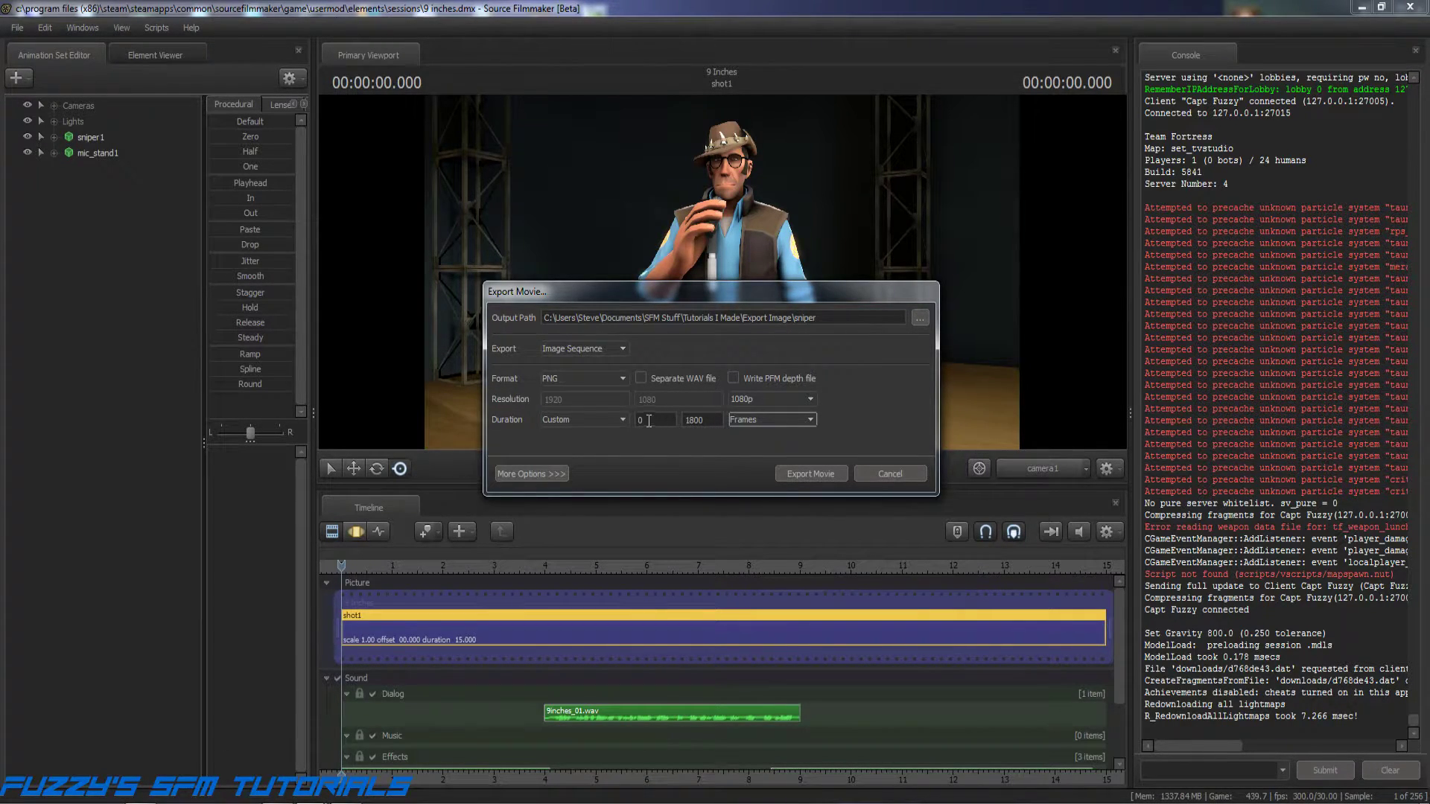
double_click(702, 422)
text(1)
Step: Export the single 1080p PNG frame, then switch to Windows Explorer
click(812, 474)
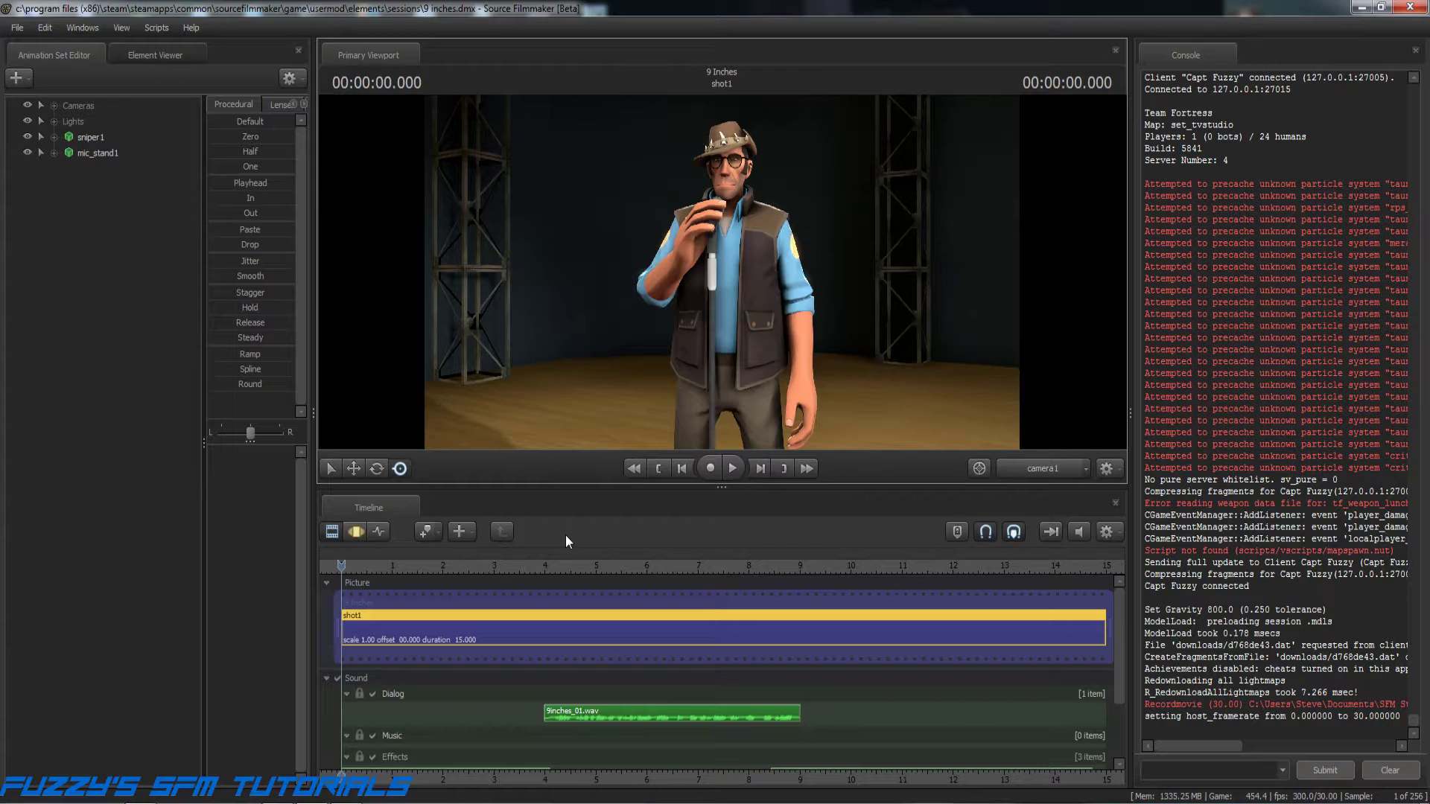
key(alt+Tab)
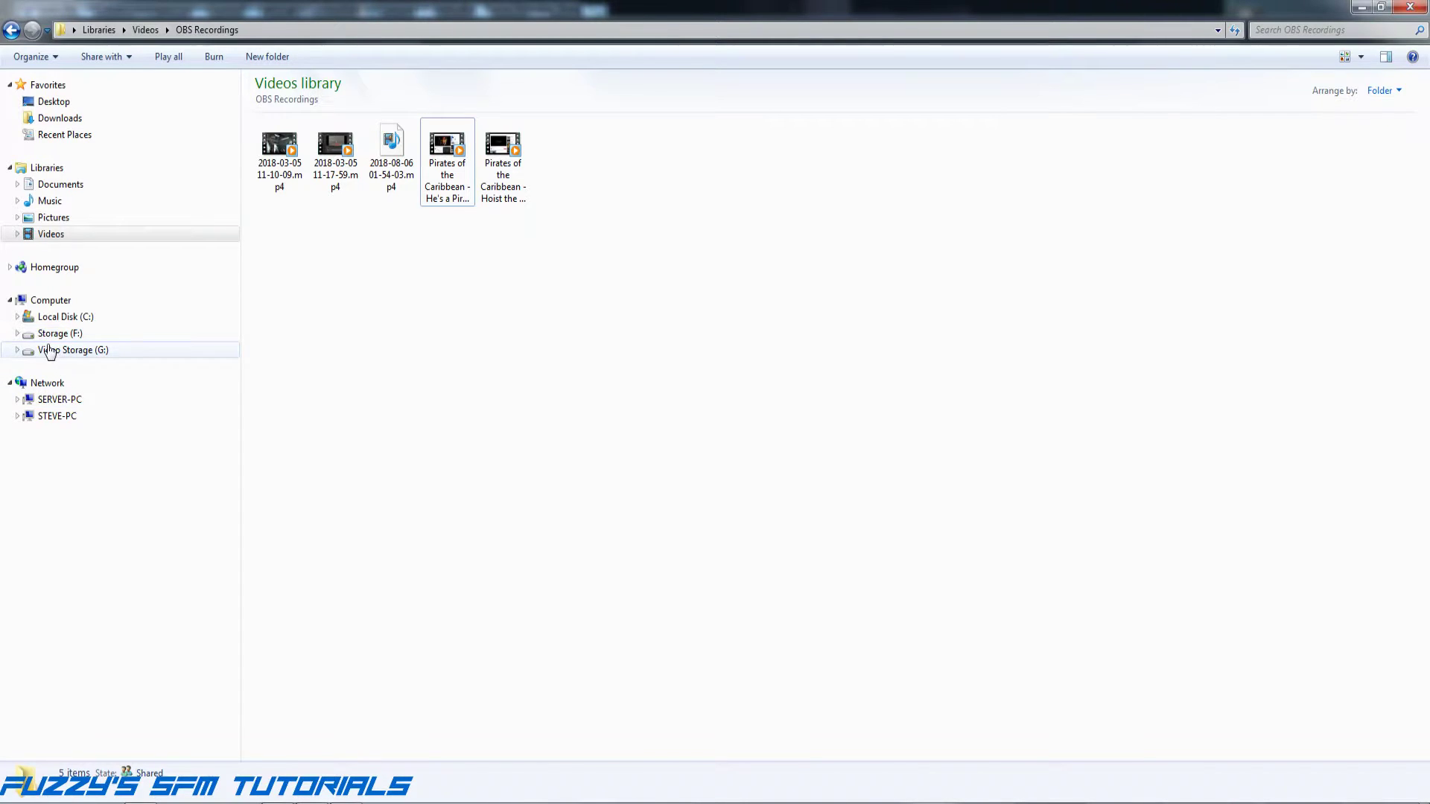
Step: Go to Documents > SFM Stuff > Tutorials I Made > Export Image and open the render log
click(57, 186)
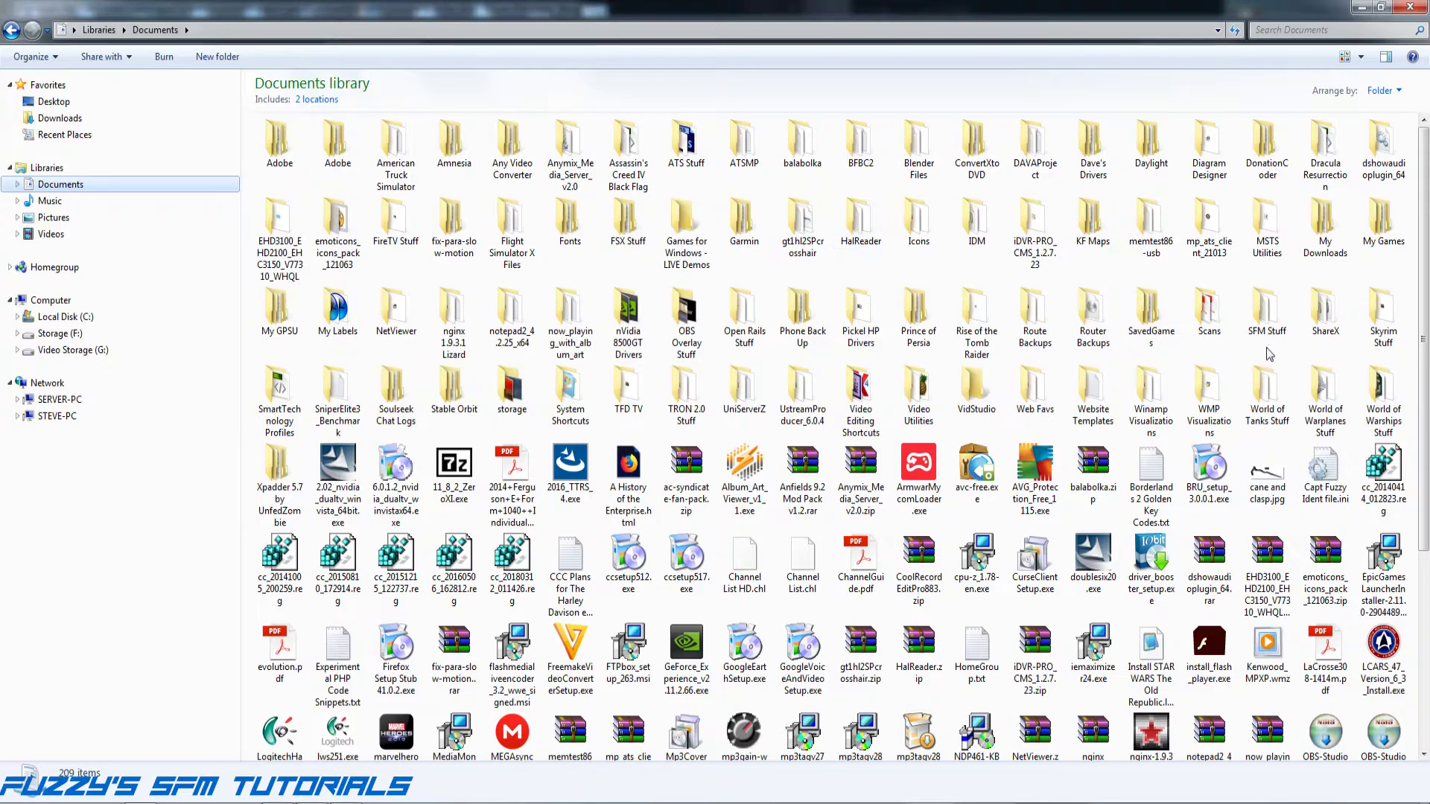
double_click(1285, 308)
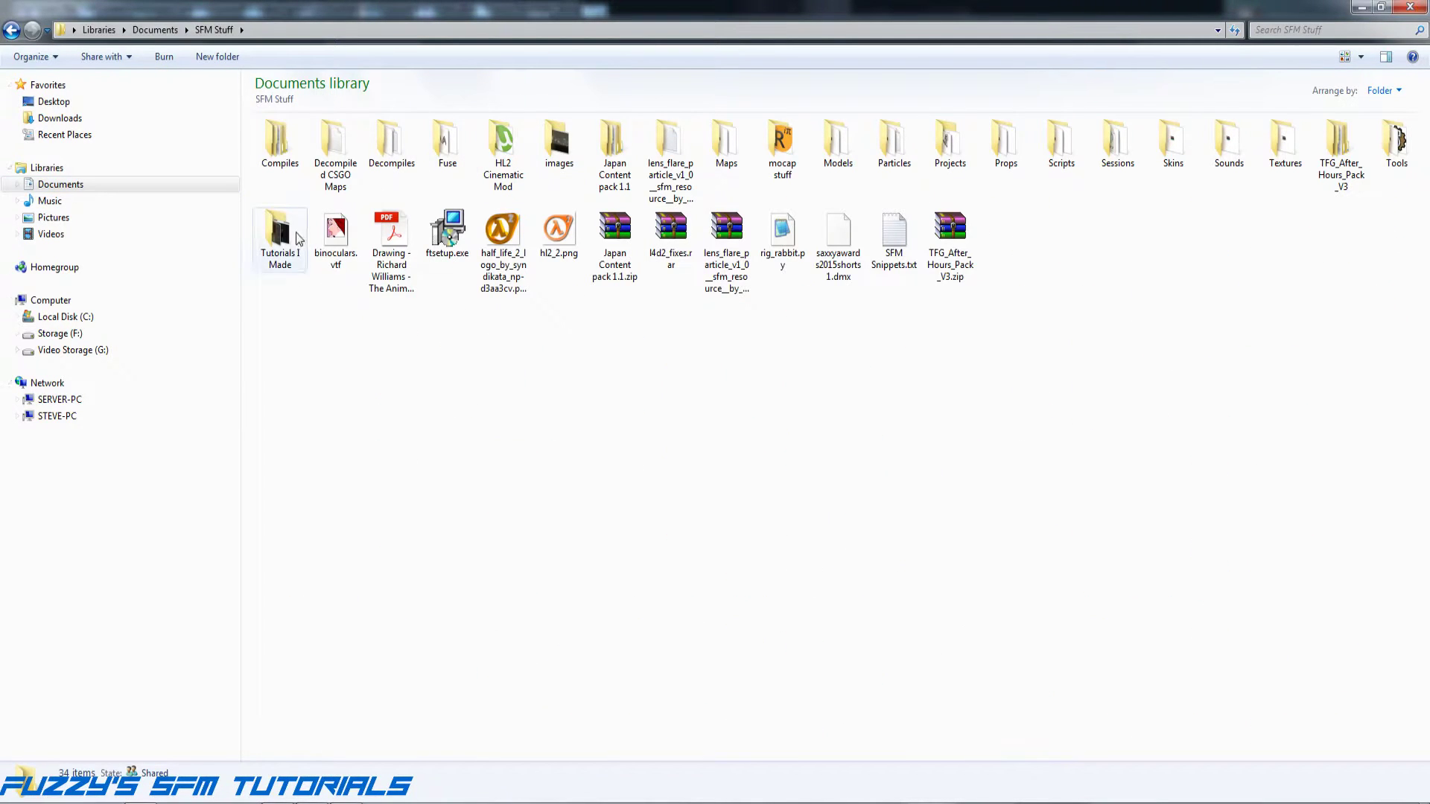
double_click(292, 237)
double_click(290, 185)
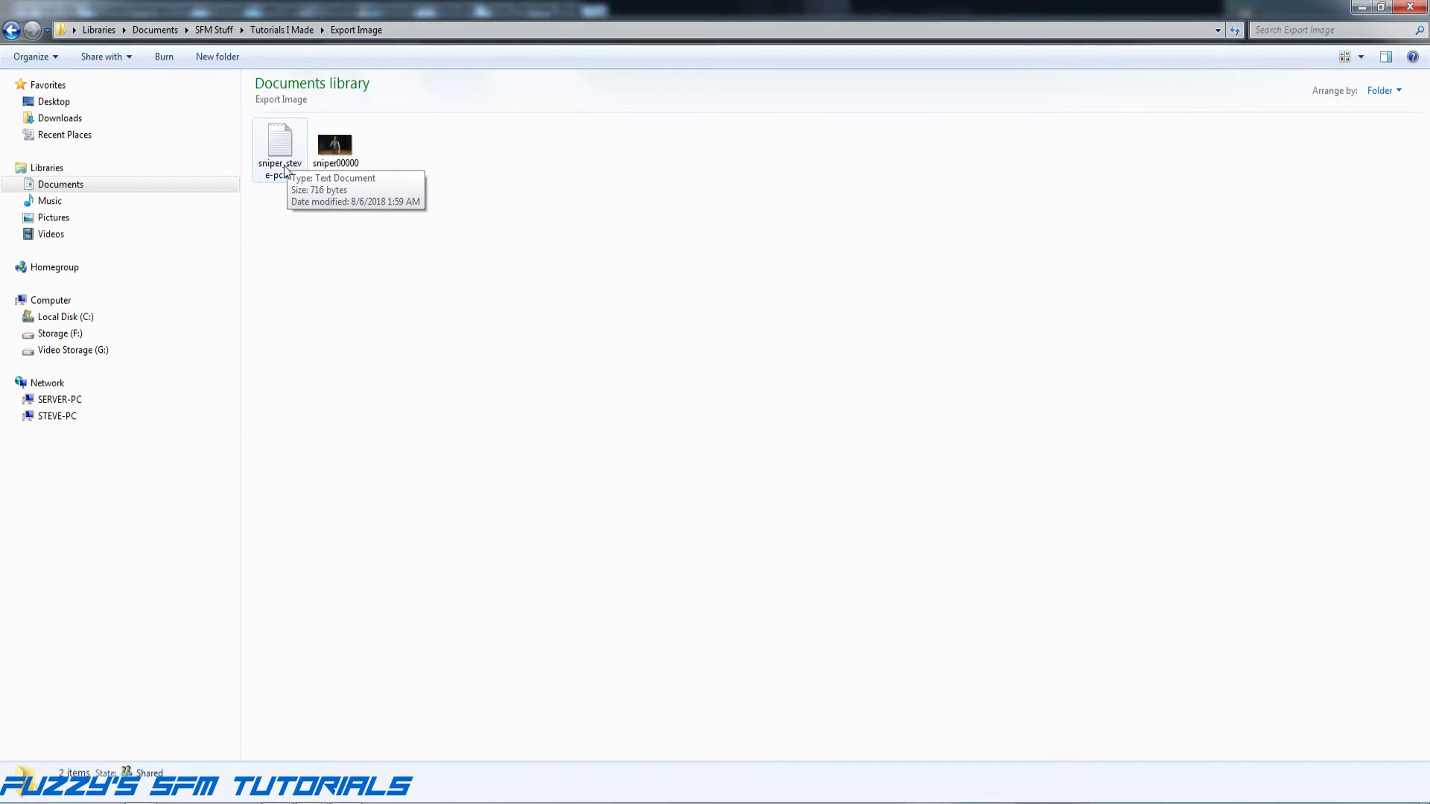
double_click(287, 168)
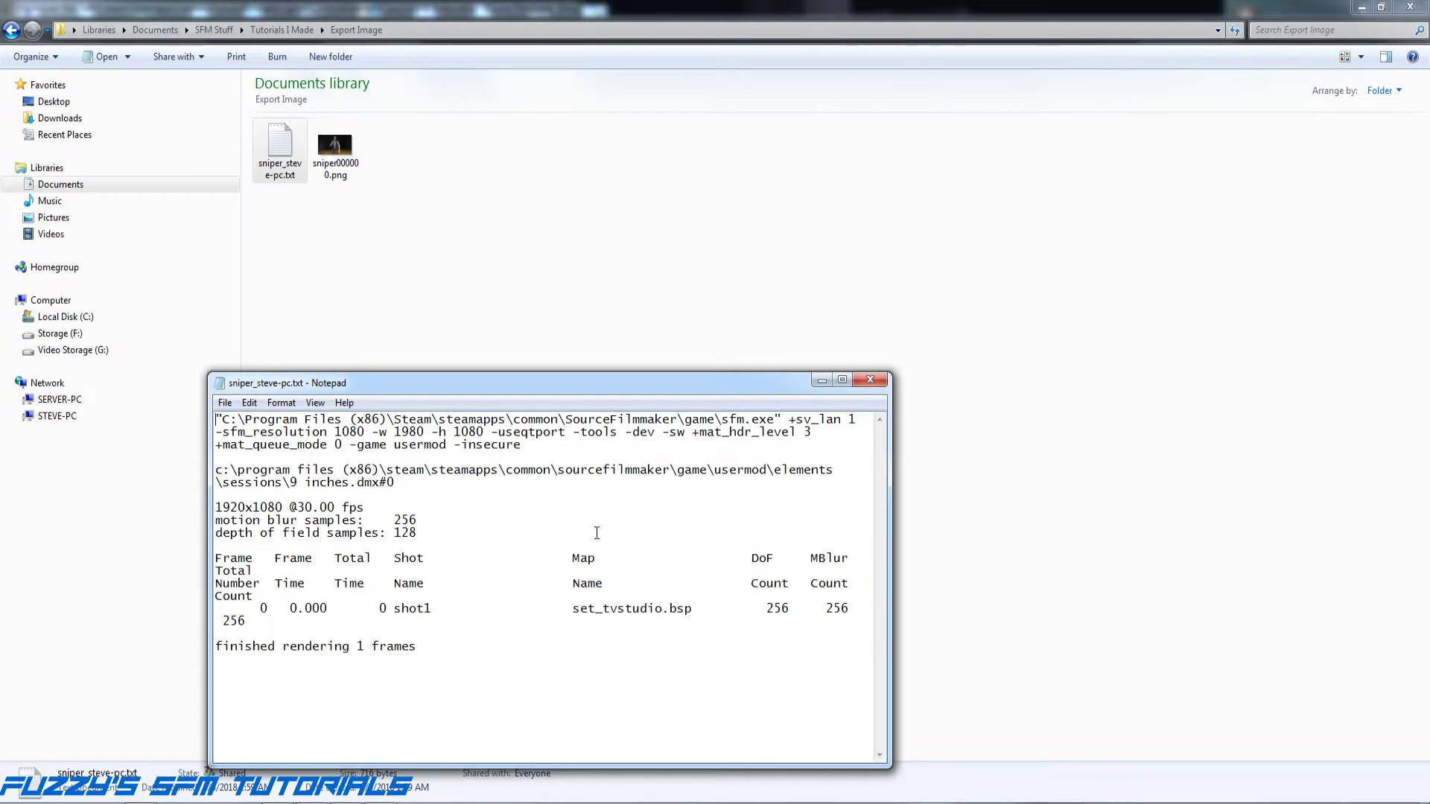
Step: Close Notepad and delete the render log .txt file to the Recycle Bin
click(870, 380)
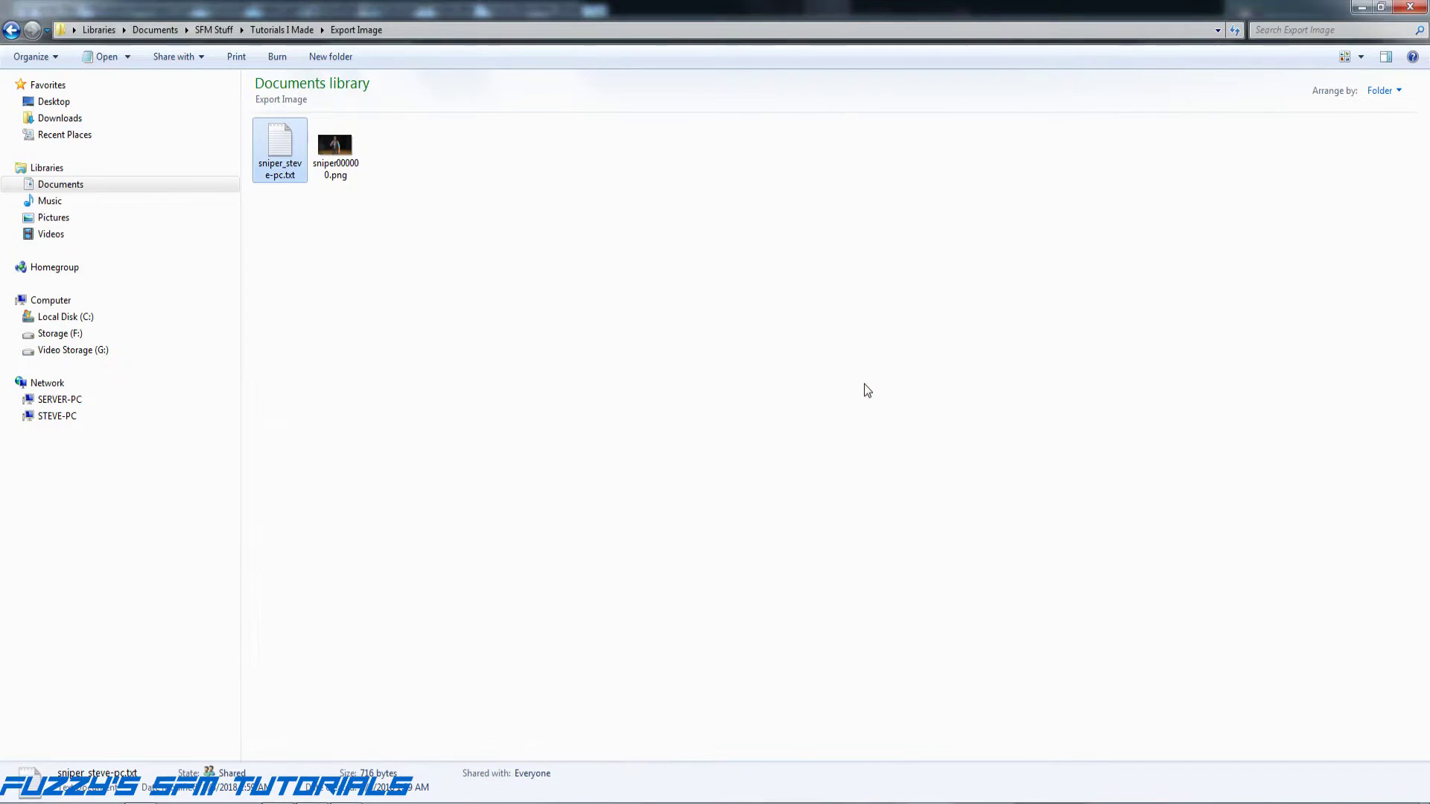
click(525, 334)
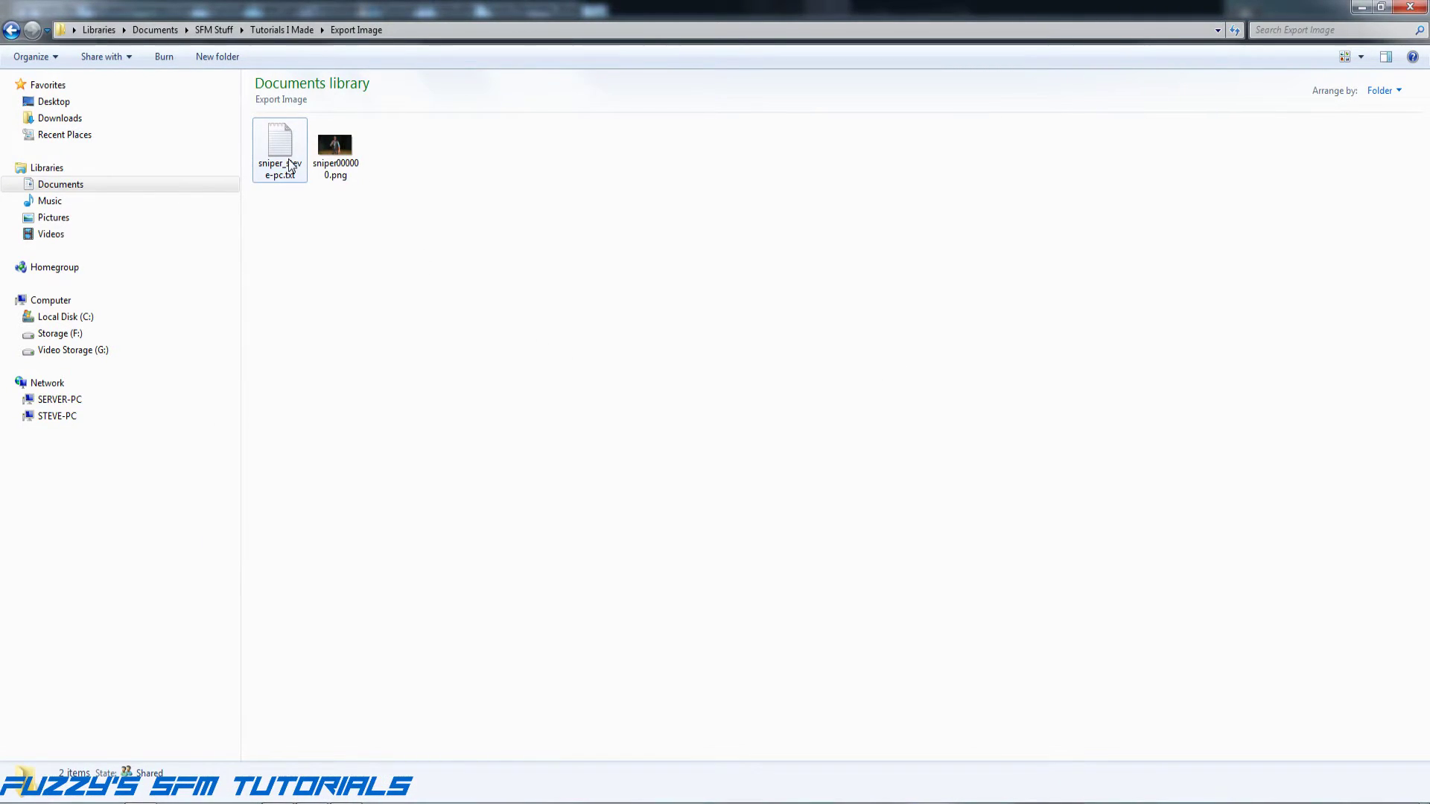
right_click(282, 159)
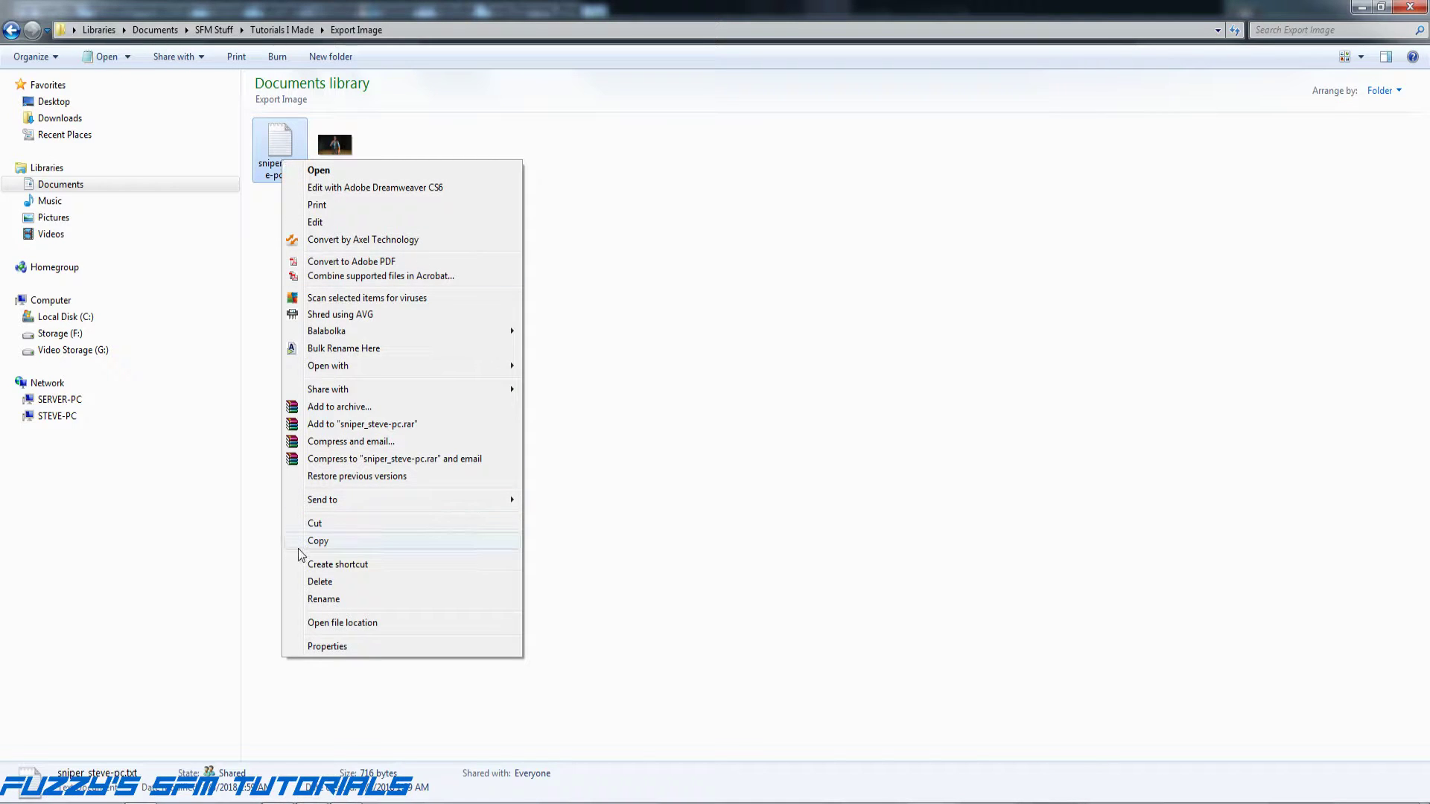
click(321, 581)
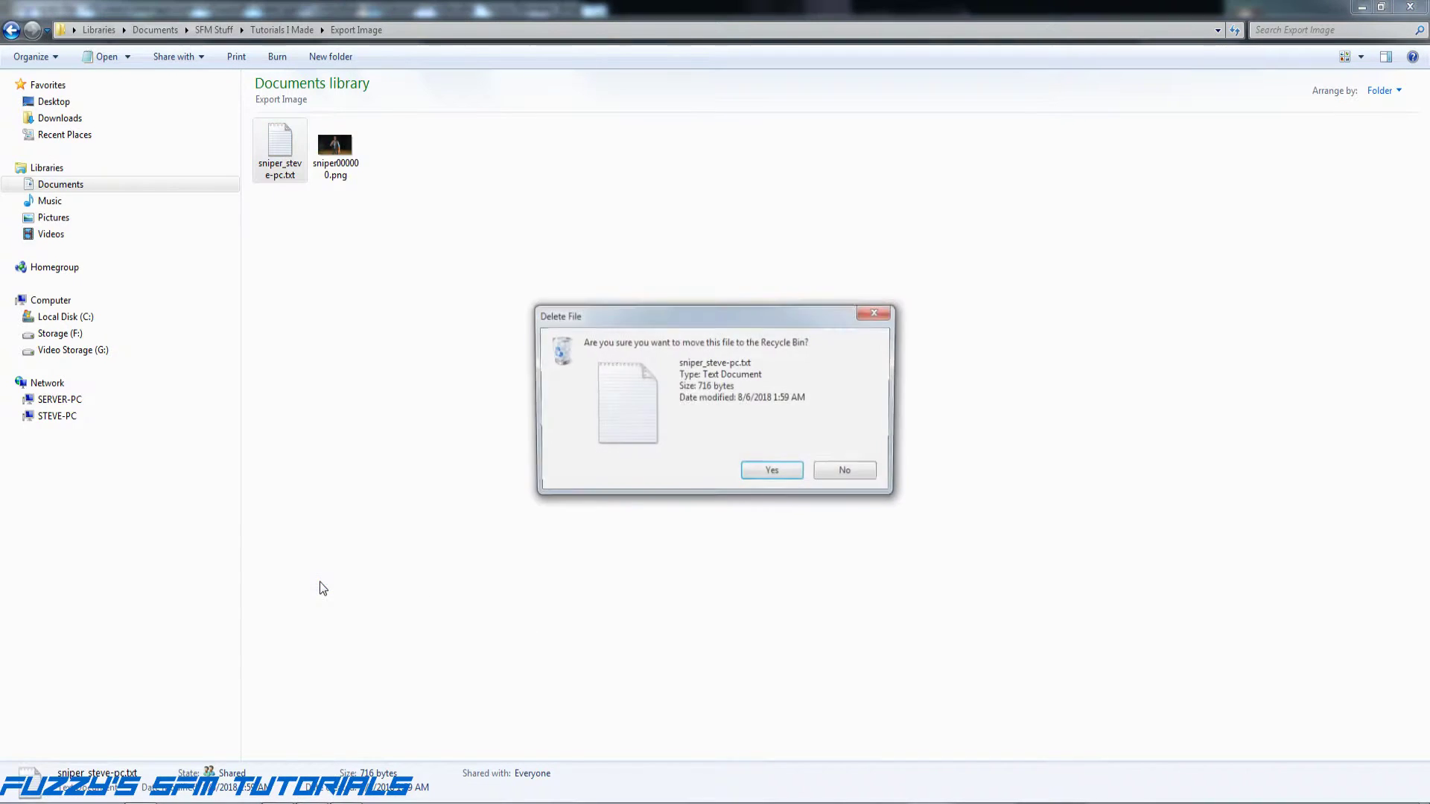
click(749, 474)
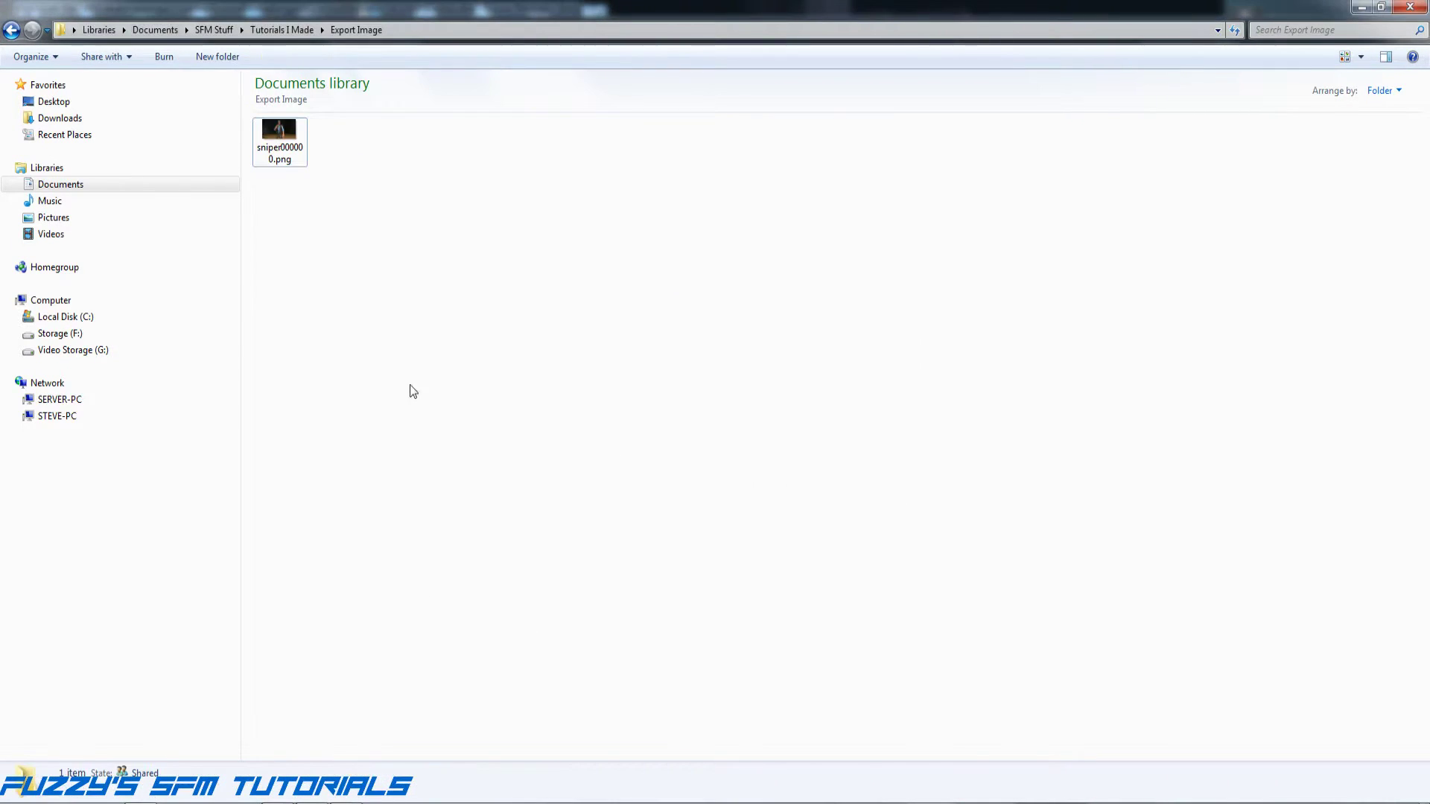
double_click(280, 132)
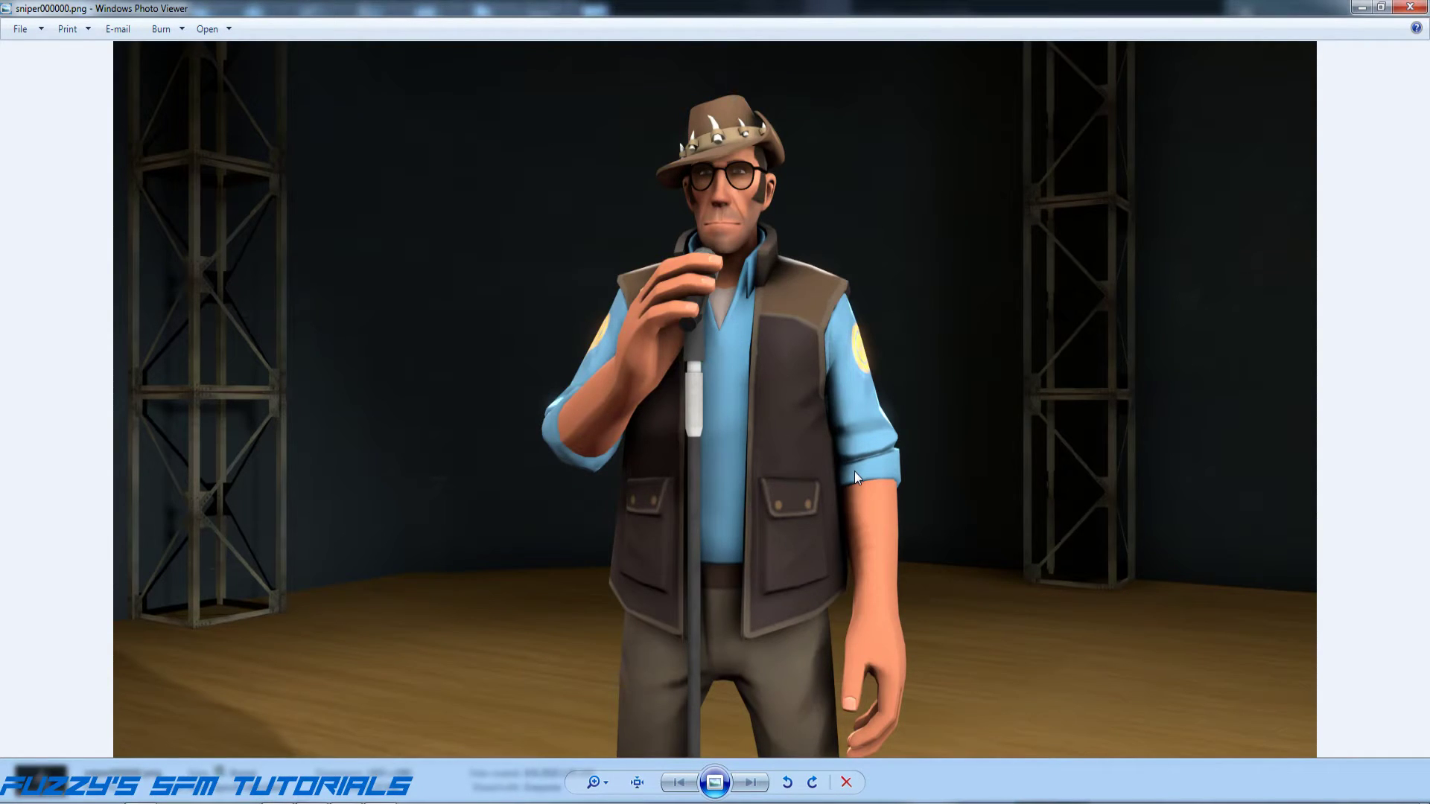
click(1410, 7)
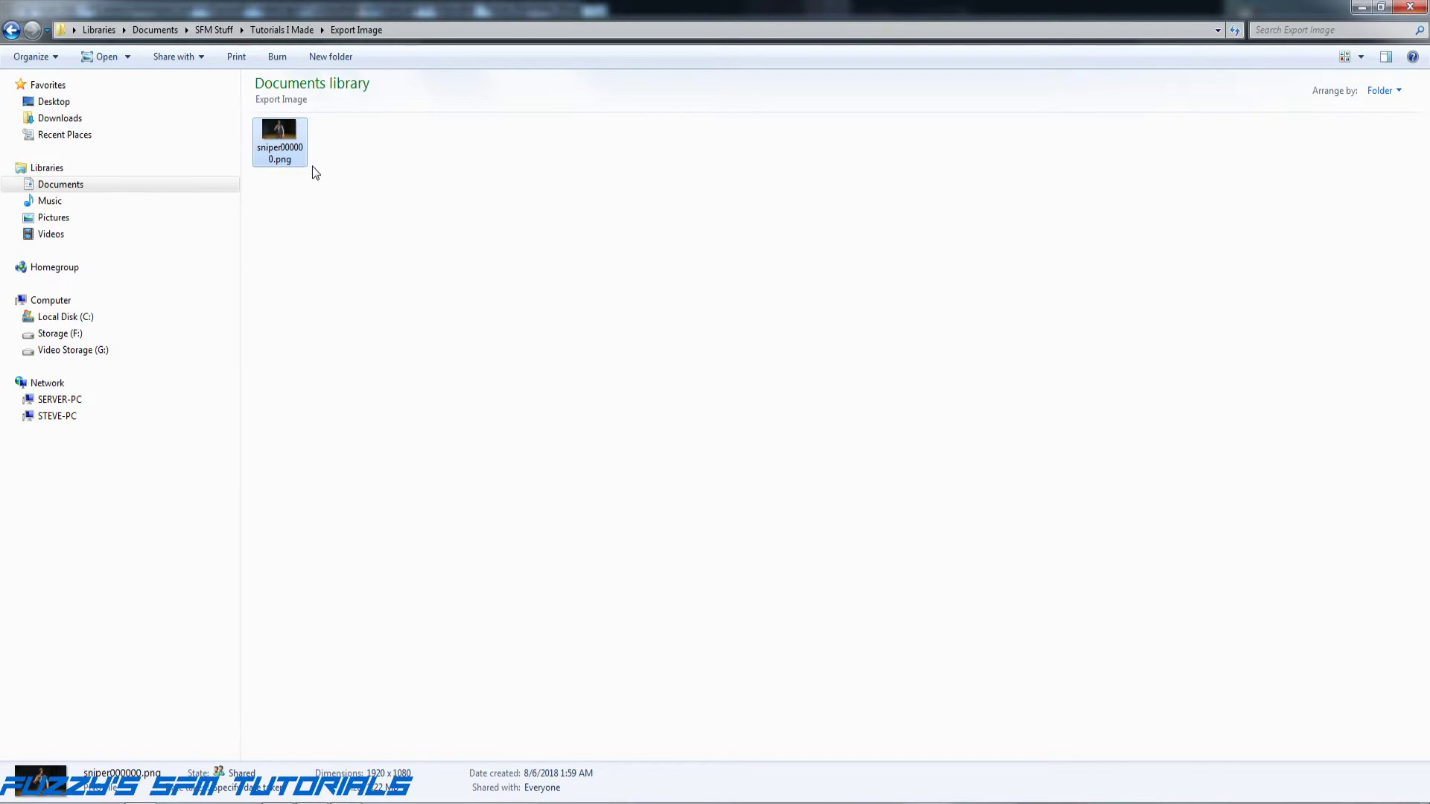
Step: Back in the 9 Inches session, advance the playhead one frame to 00:00:03.000
click(1362, 7)
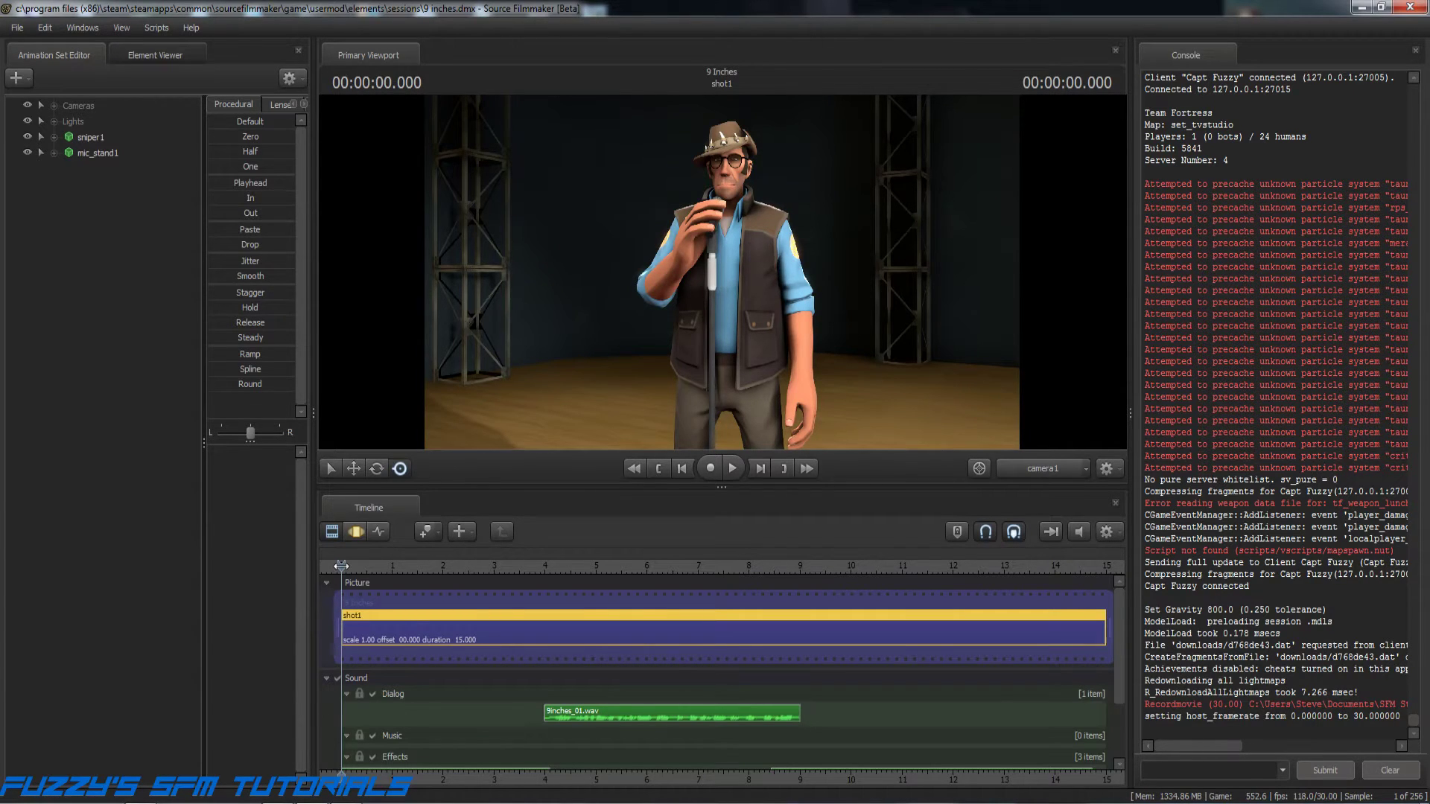
drag(341, 566, 493, 565)
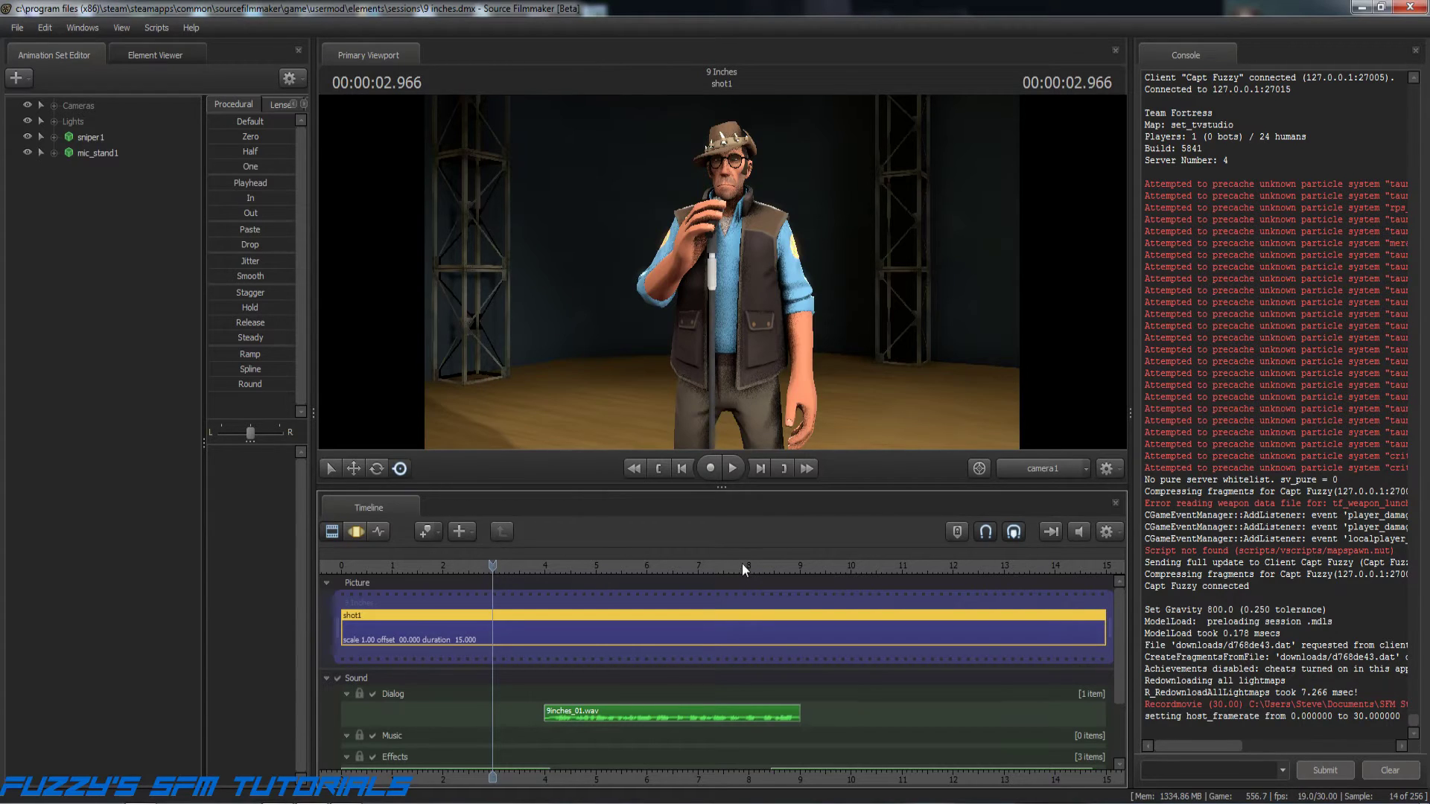
click(758, 468)
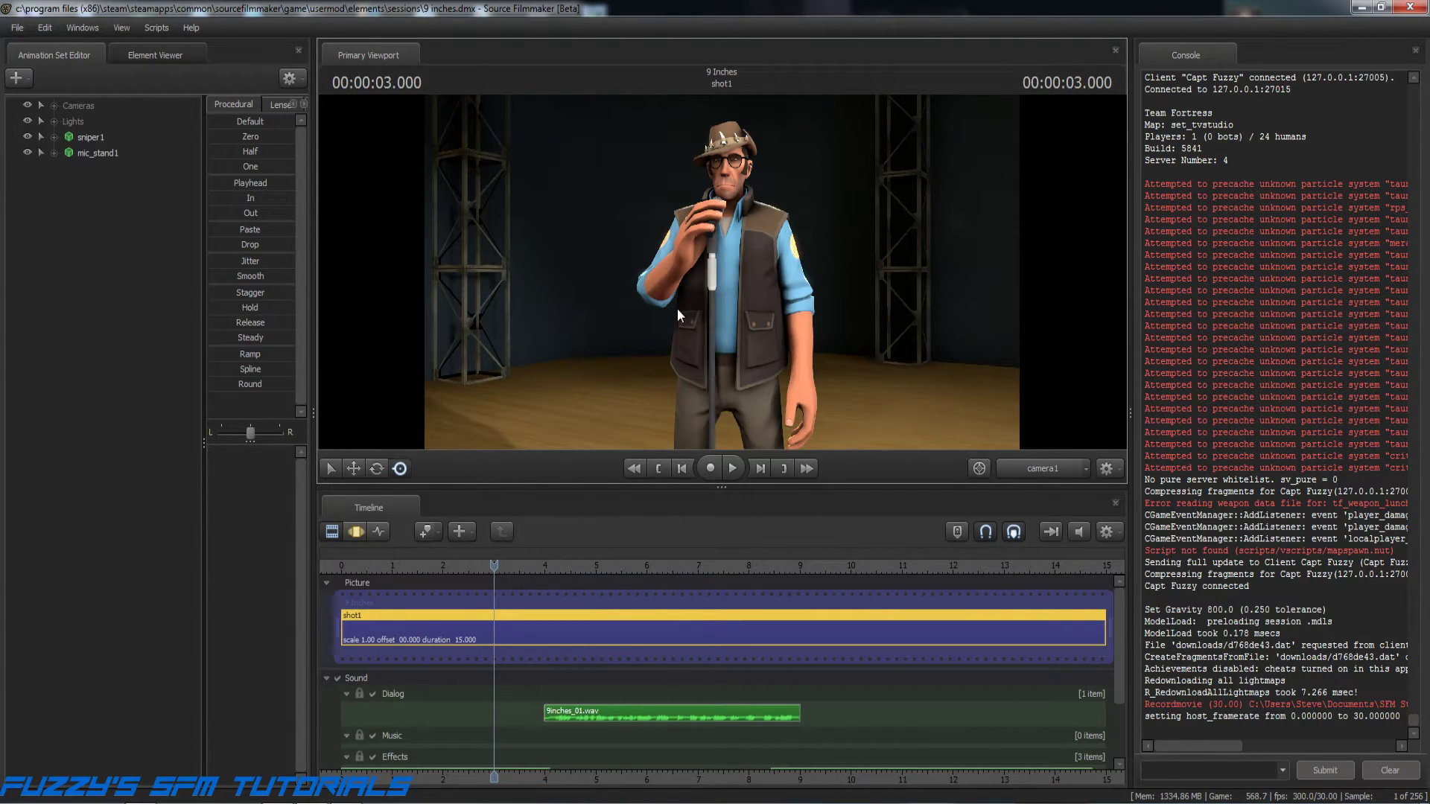
Step: Open the Export Movie settings and set the duration units to Seconds
click(16, 78)
click(16, 27)
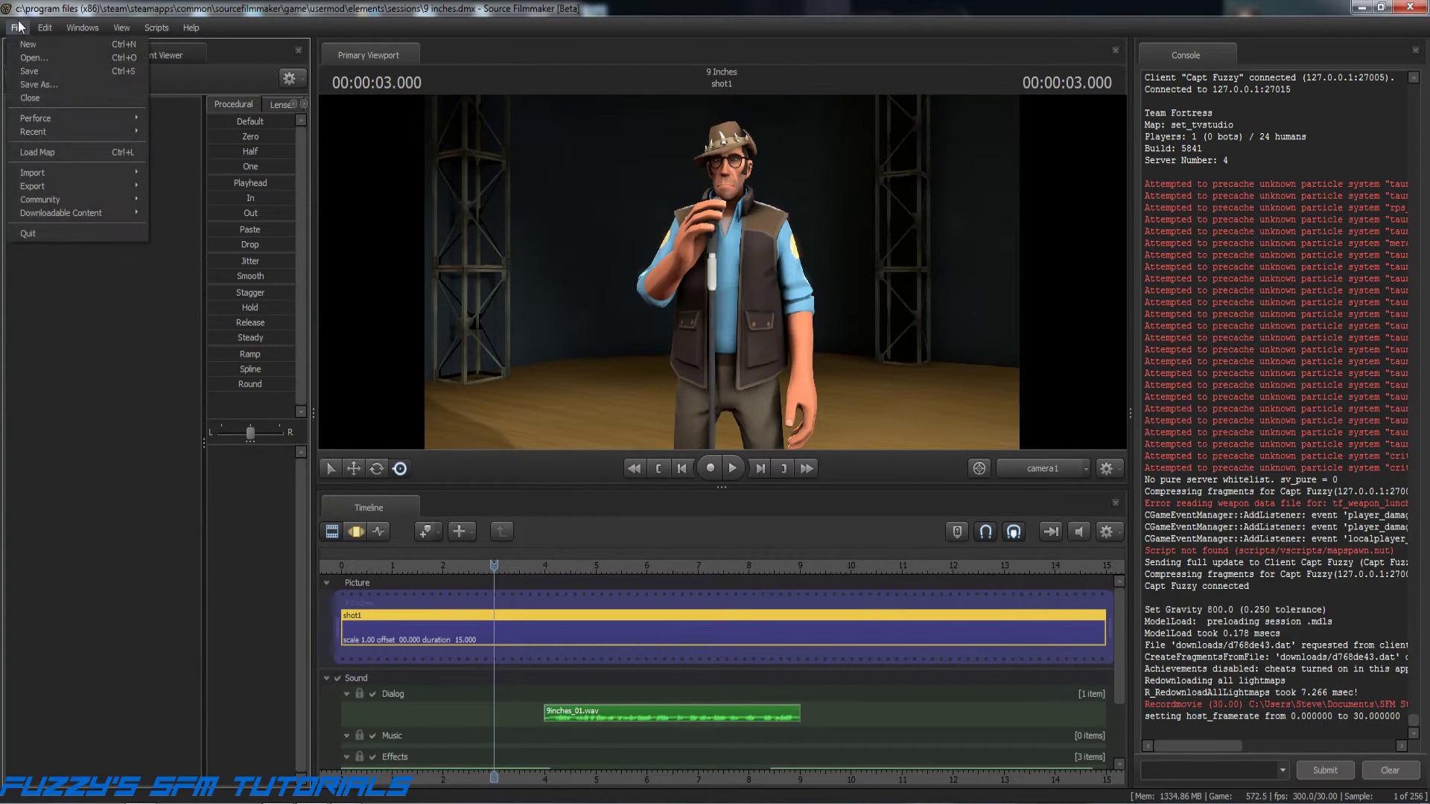
mouse_move(34, 187)
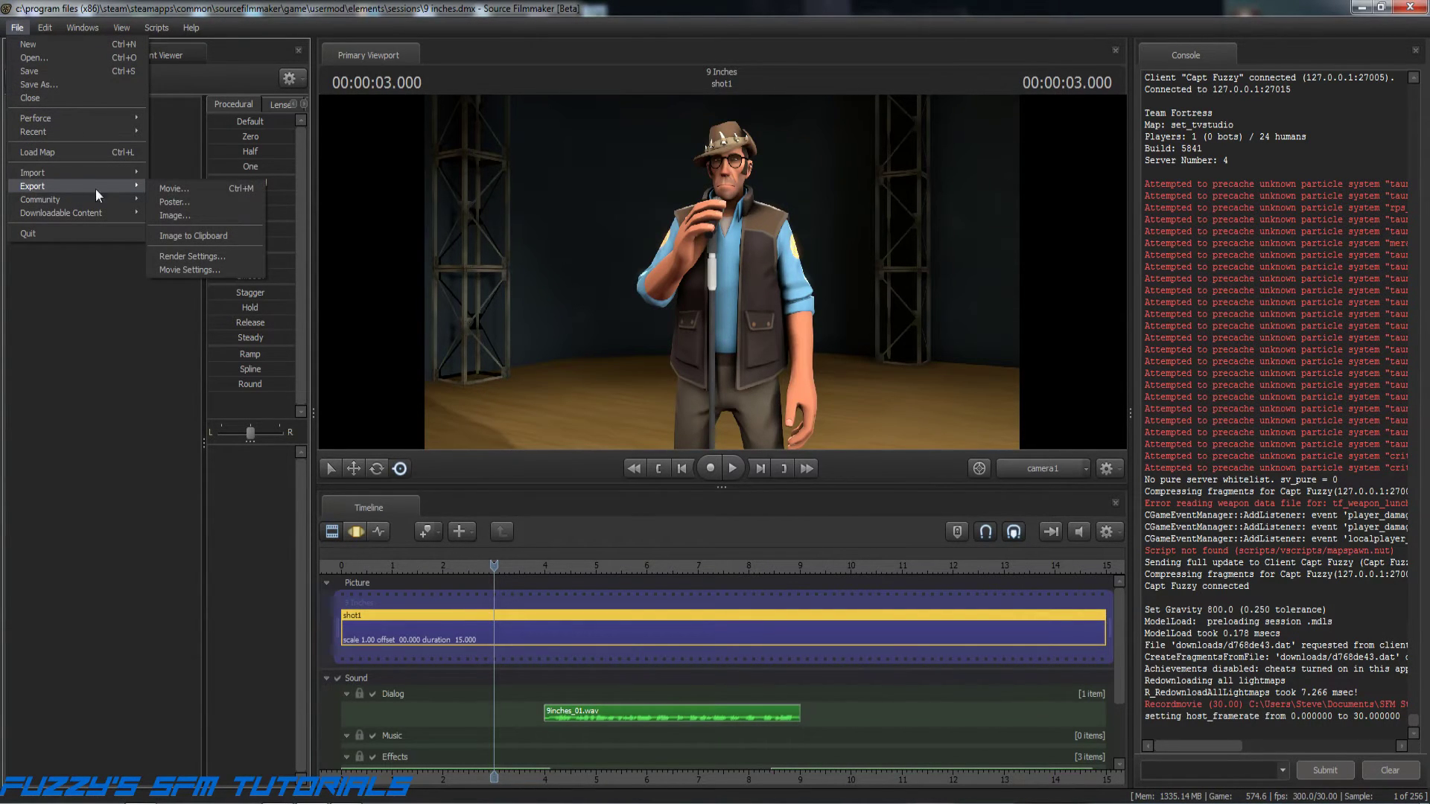
click(169, 190)
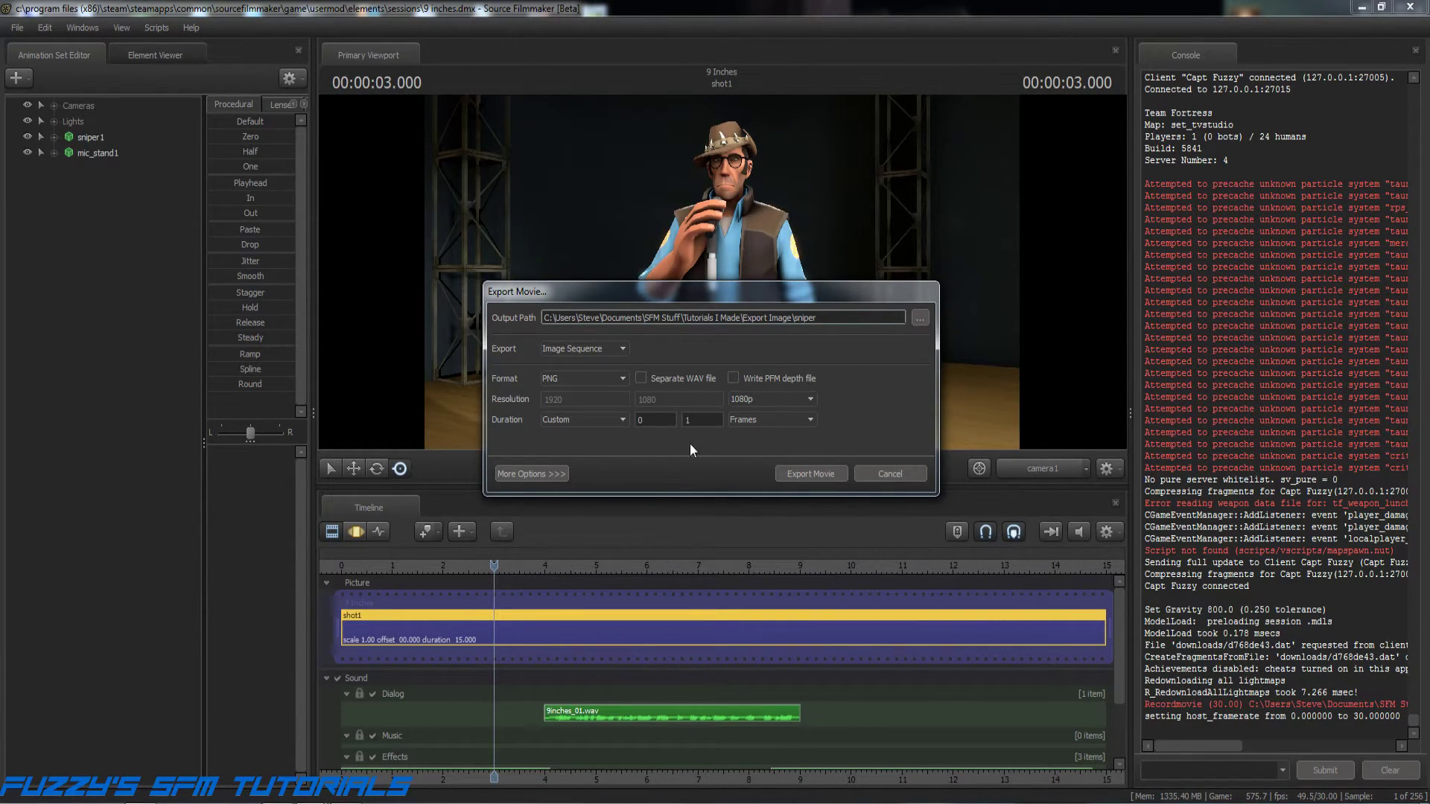
click(811, 419)
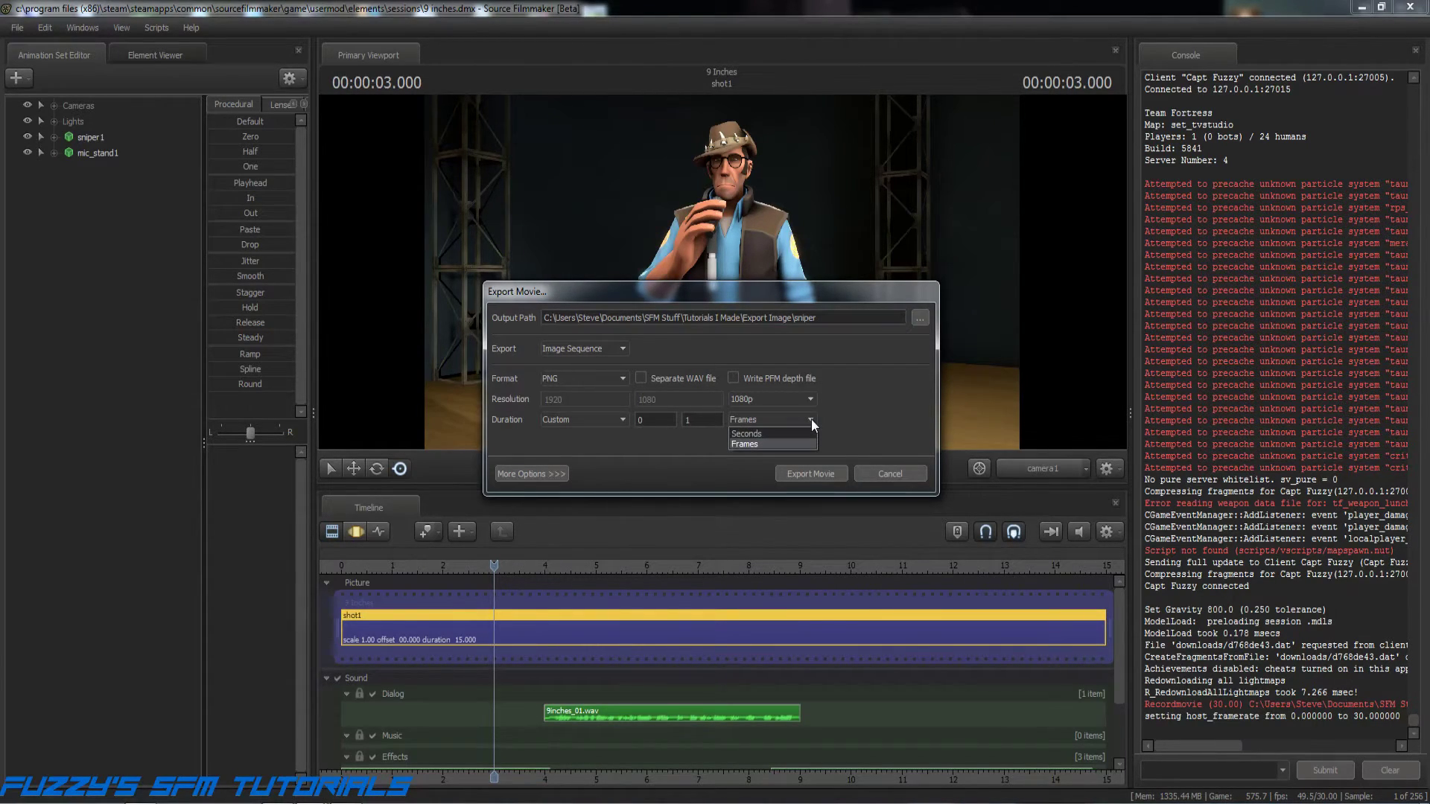
click(752, 435)
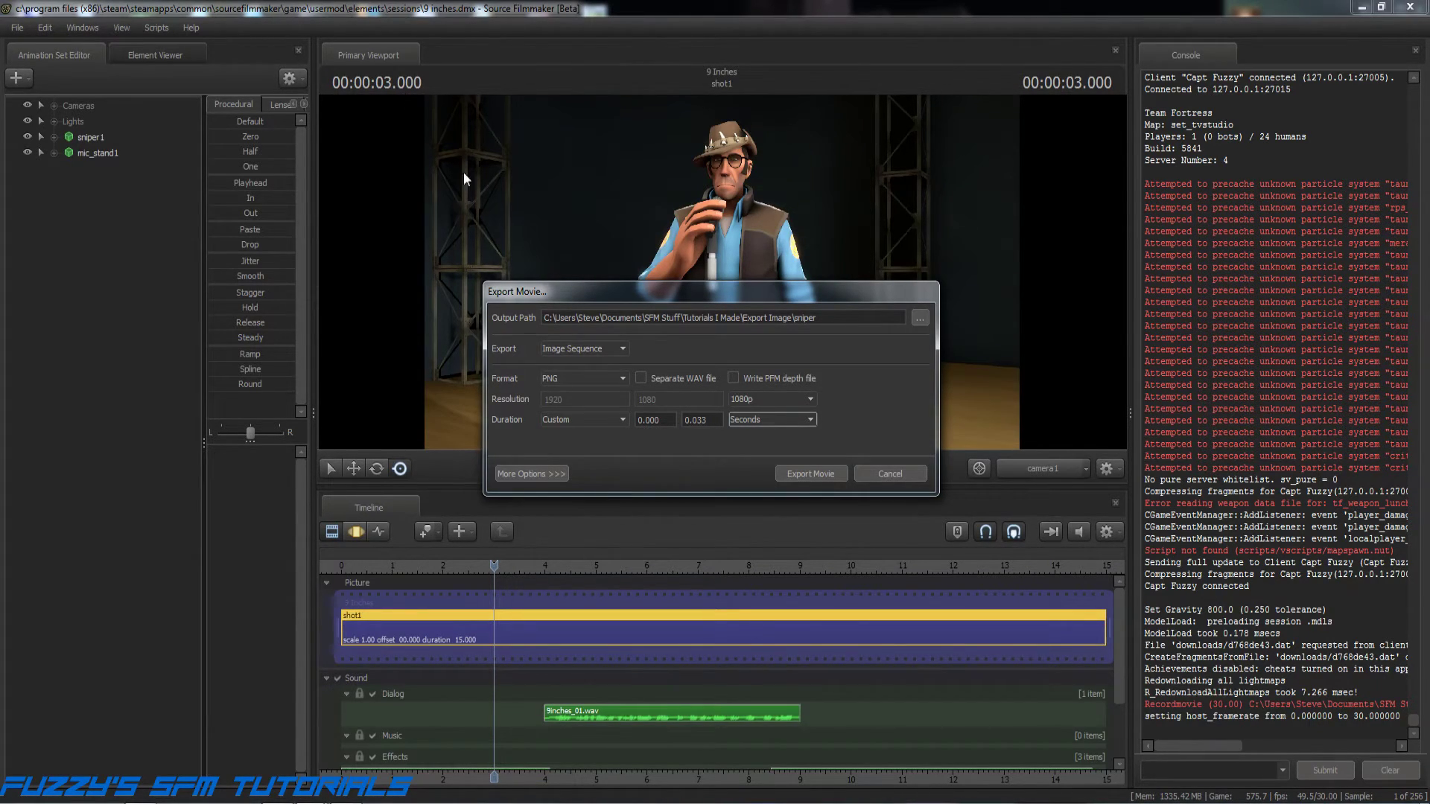
Step: Set the export range to start 2.966 and end 3.000, then export the PNG sequence
click(663, 421)
key(BackSpace)
key(BackSpace)
key(BackSpace)
key(BackSpace)
key(BackSpace)
text(2.966)
click(714, 420)
drag(714, 420, 686, 415)
text(3)
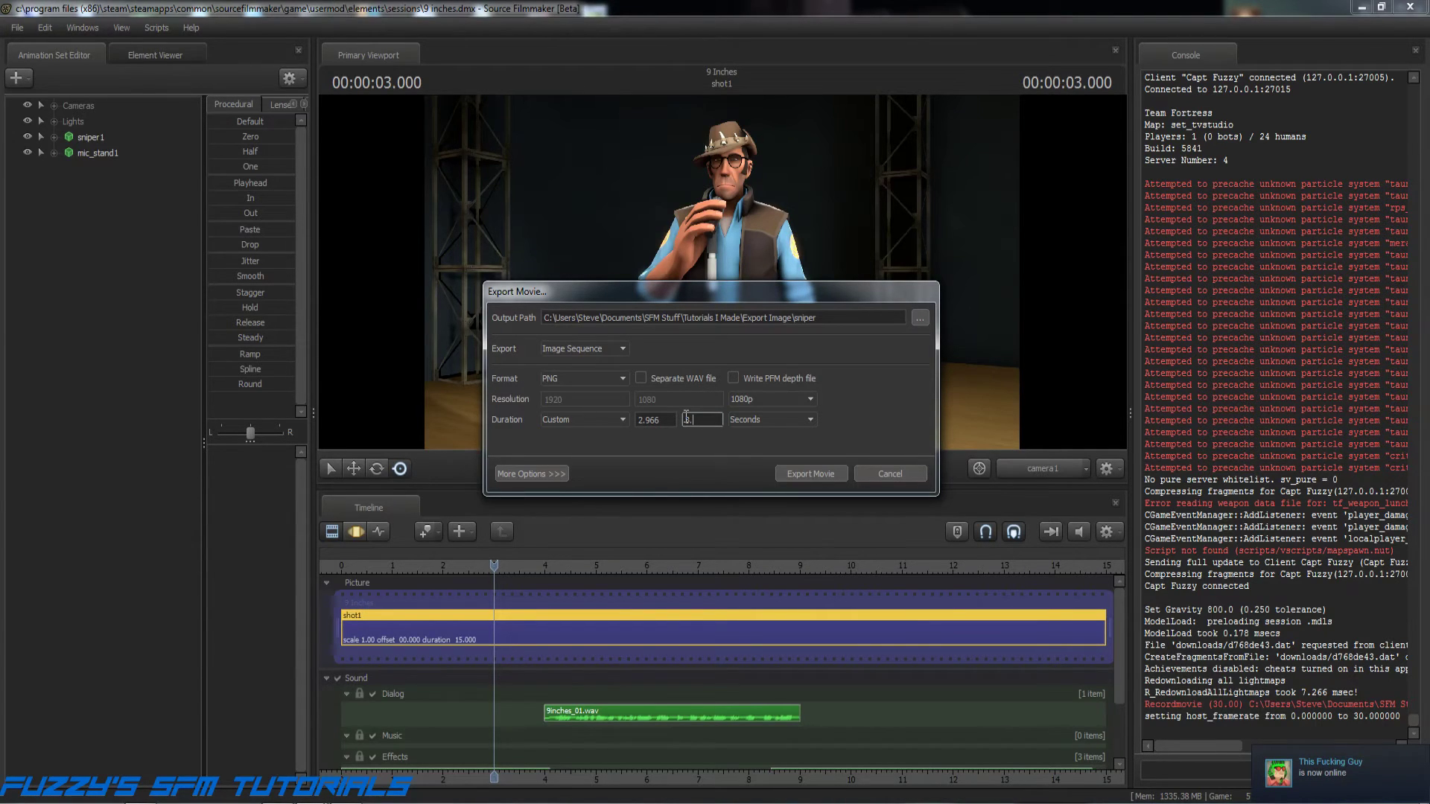
text(.000)
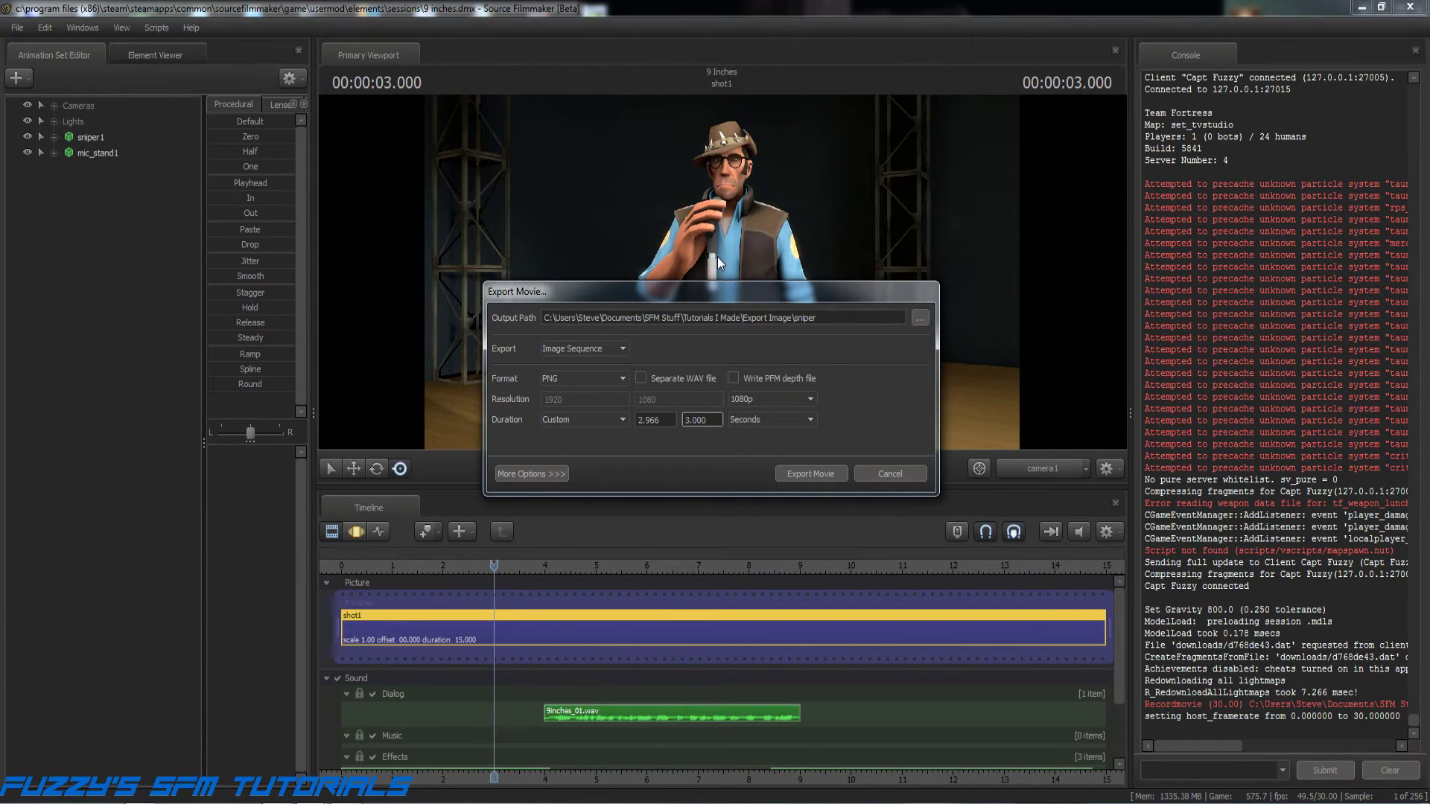
click(811, 474)
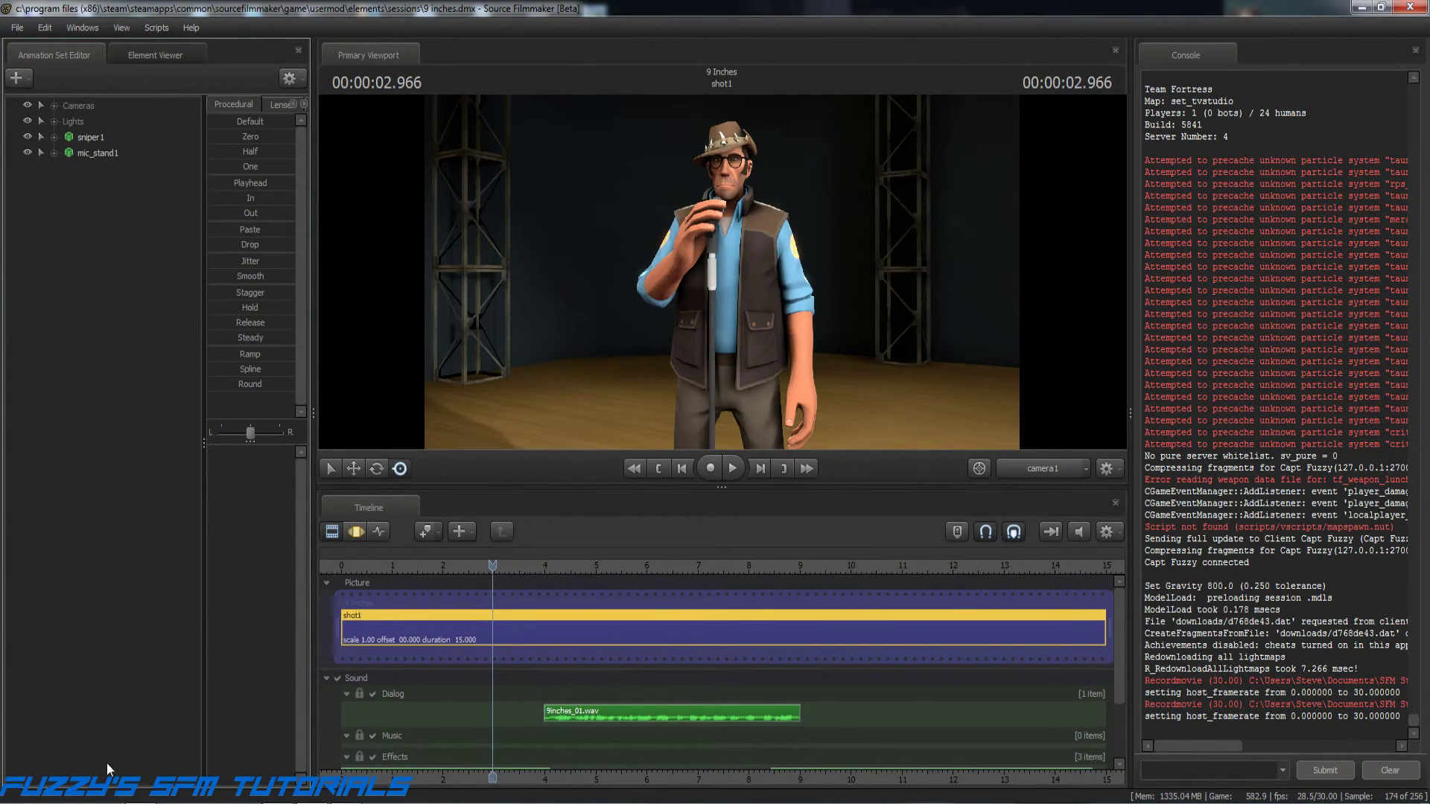
Step: In the Export Image folder, delete the render text log file
mouse_move(140, 803)
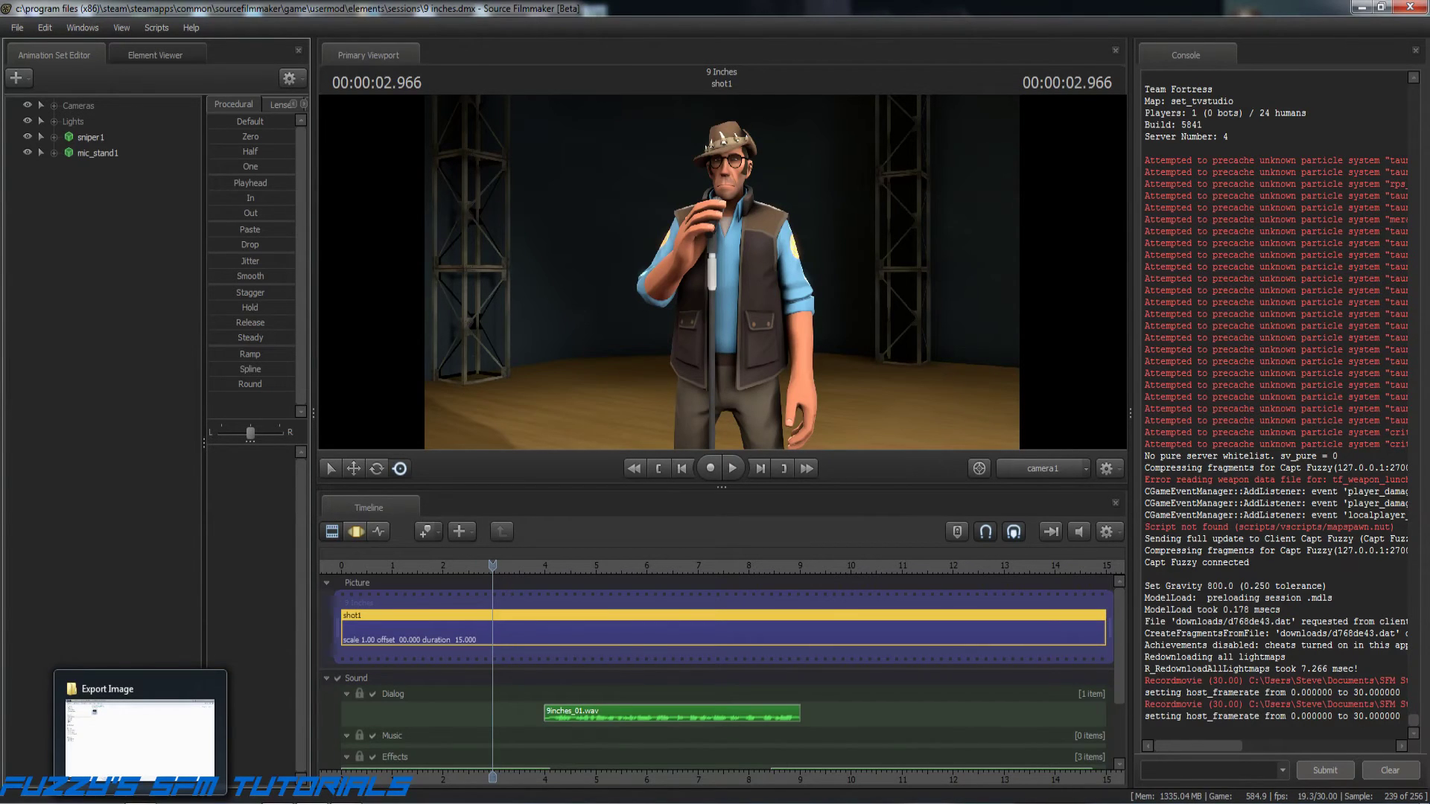
click(140, 733)
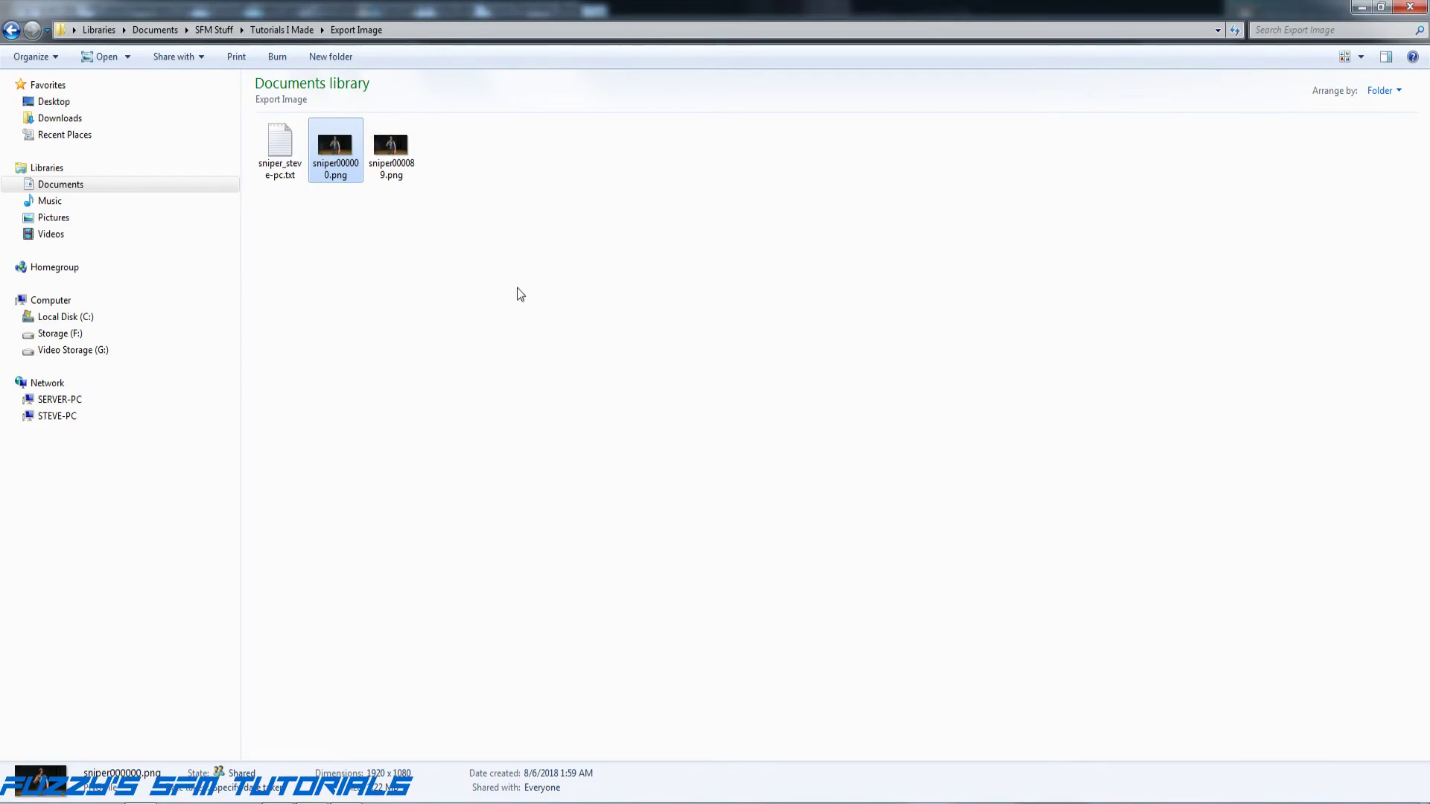
click(472, 263)
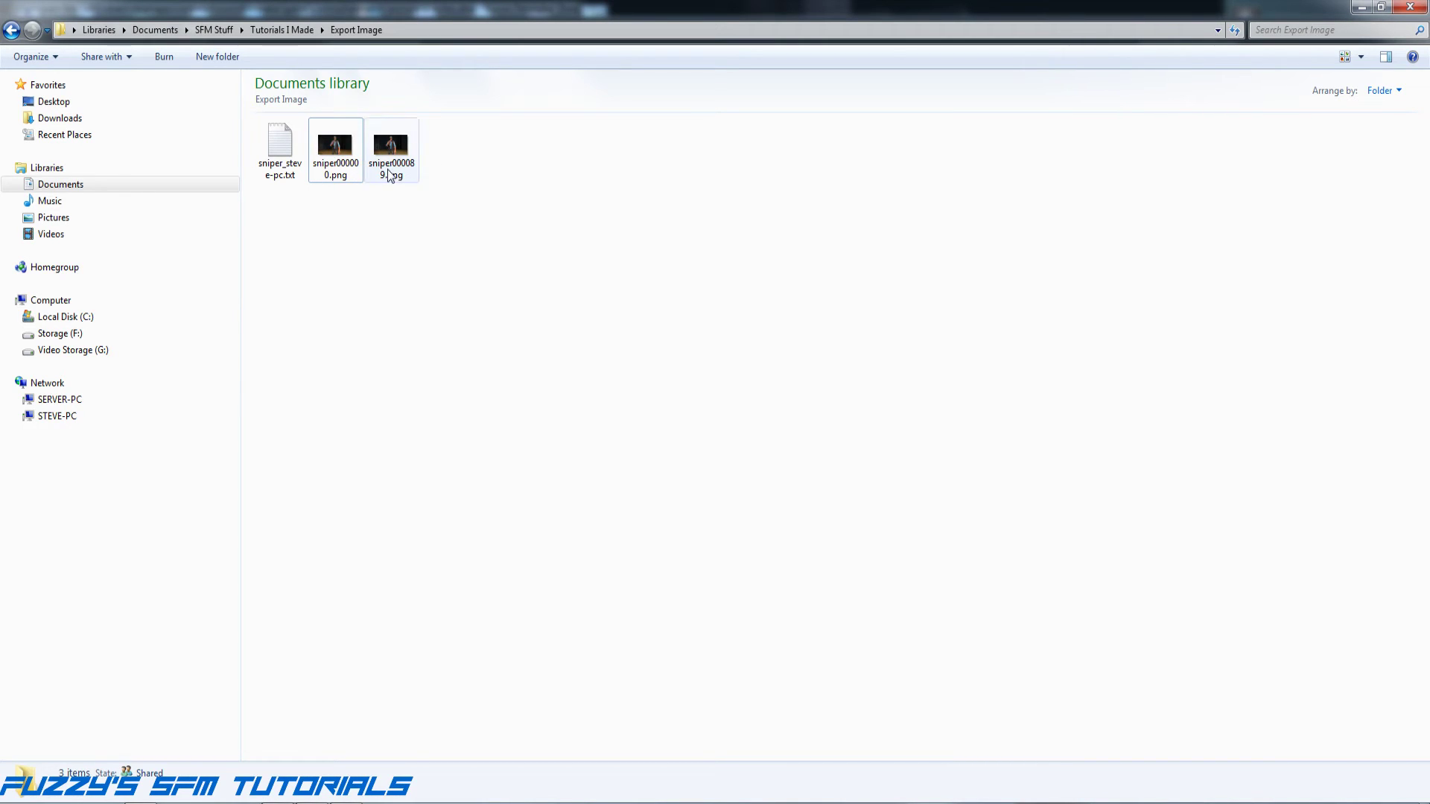
mouse_move(388, 173)
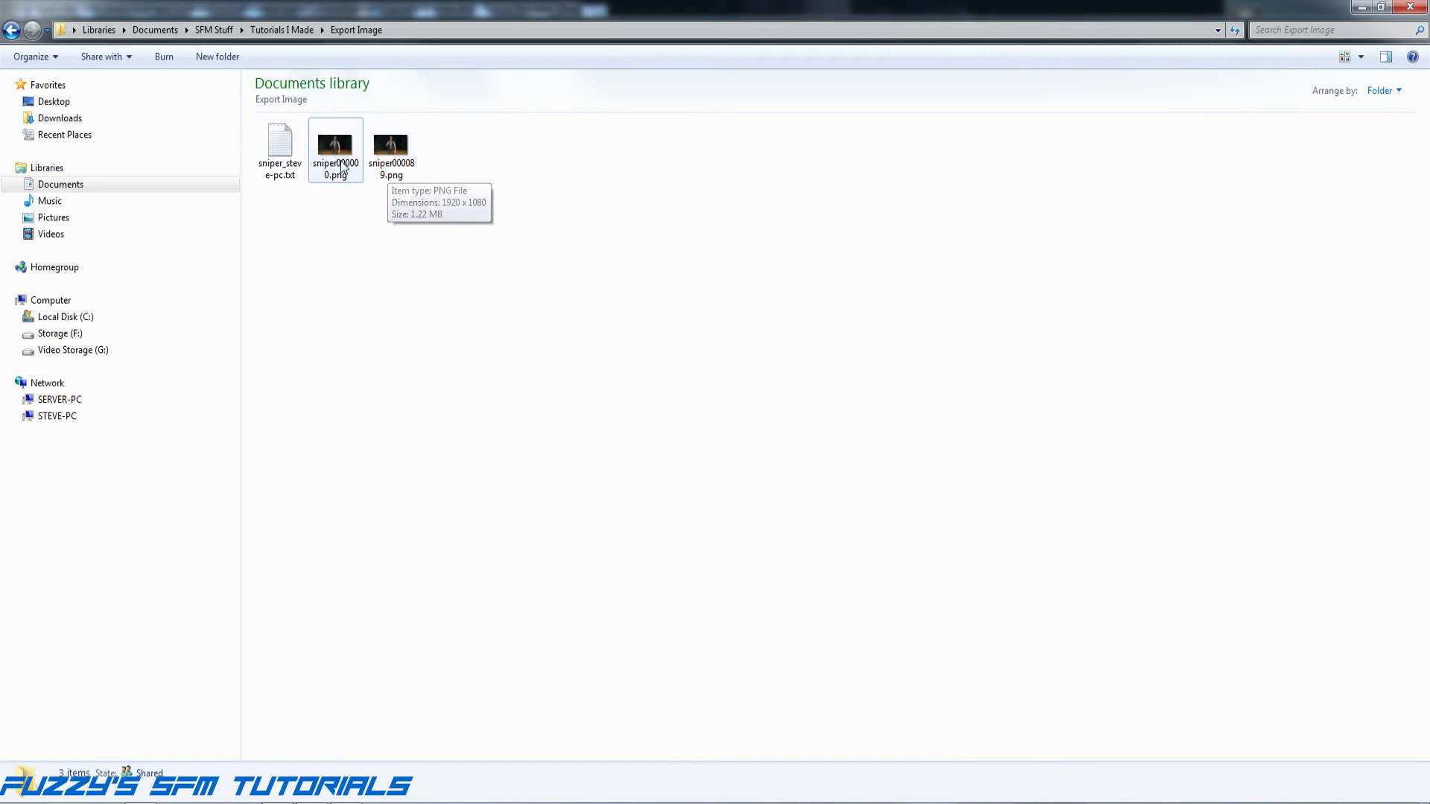
click(289, 155)
right_click(289, 151)
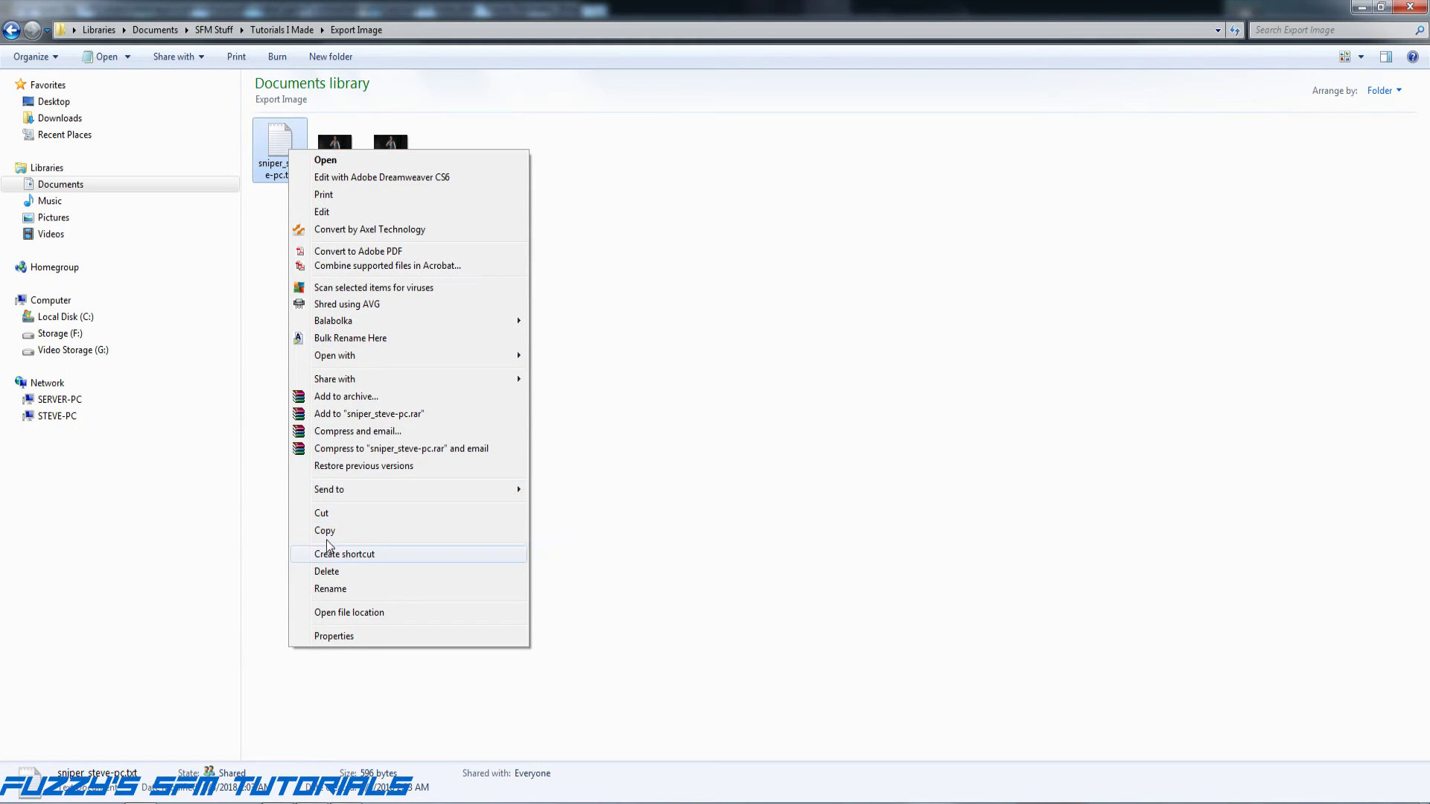
click(325, 572)
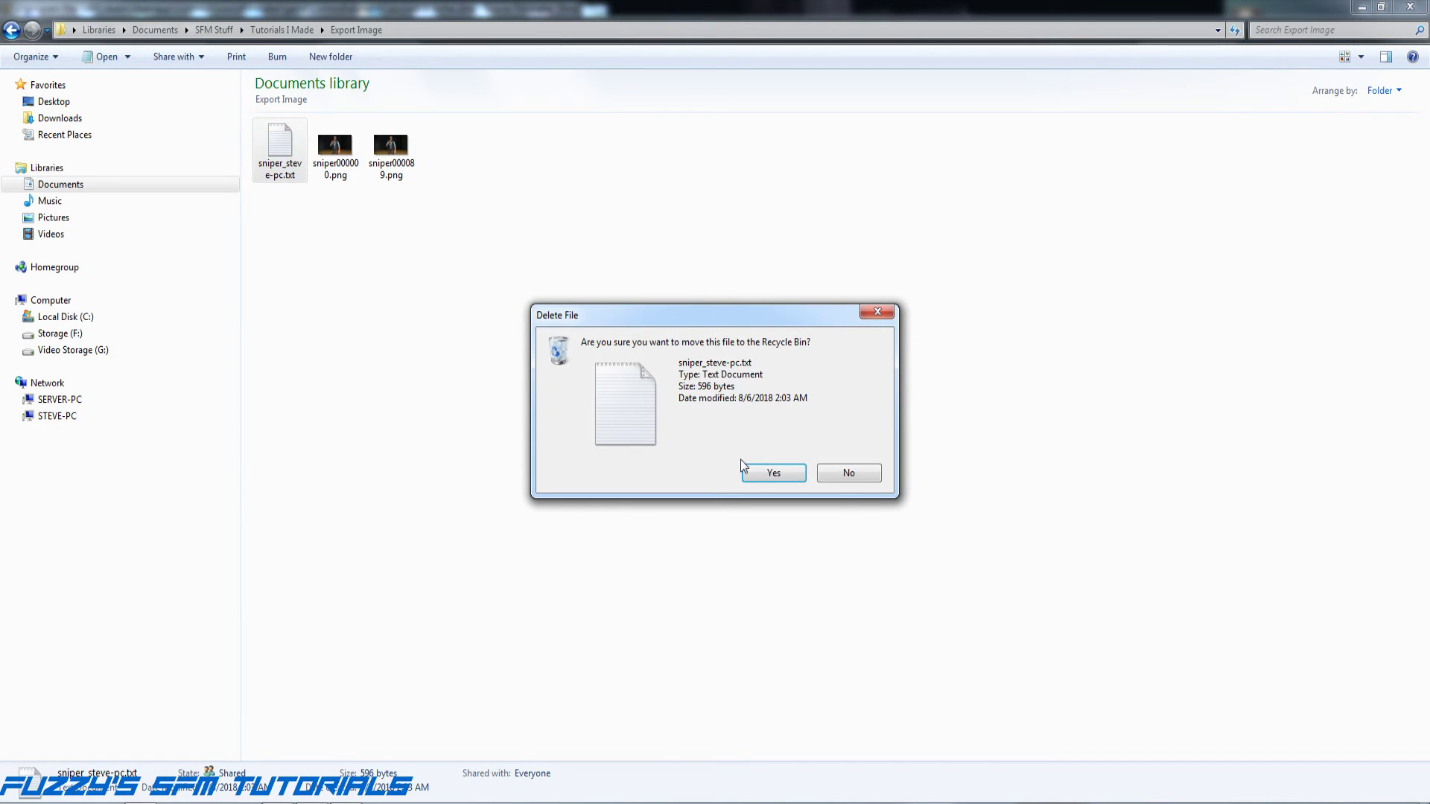
click(770, 472)
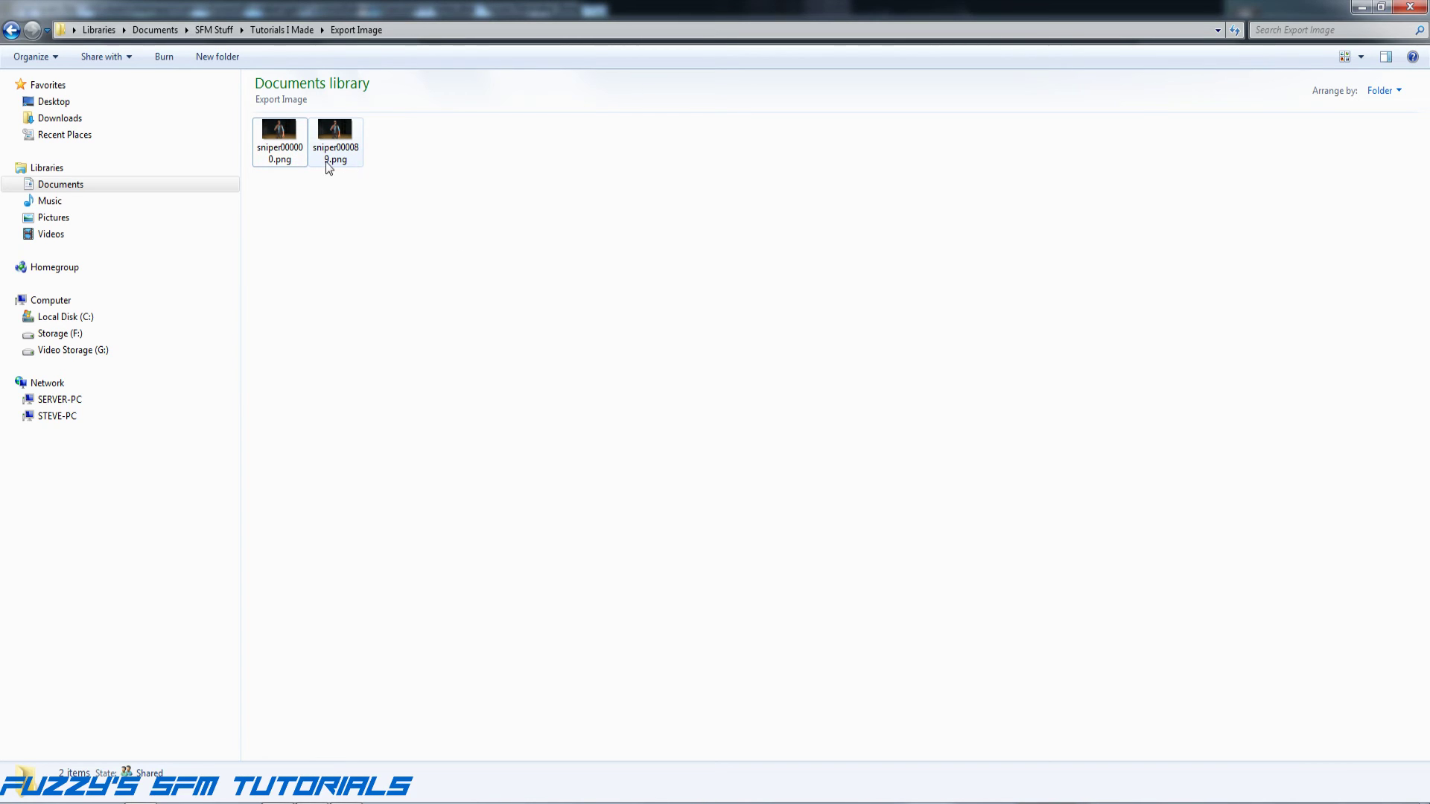
Step: Delete sniper000089.png, leaving only sniper000000.png
right_click(336, 159)
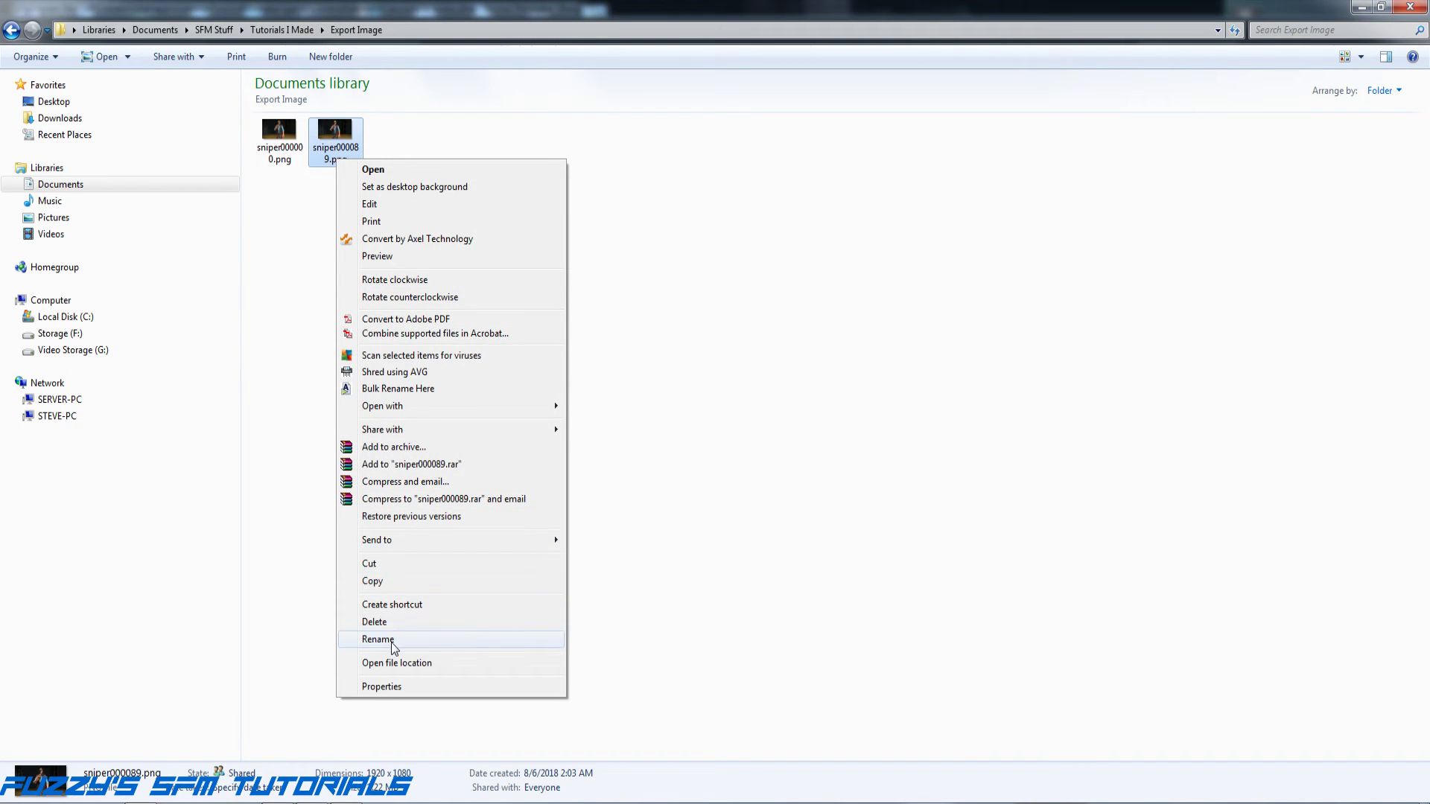
click(377, 622)
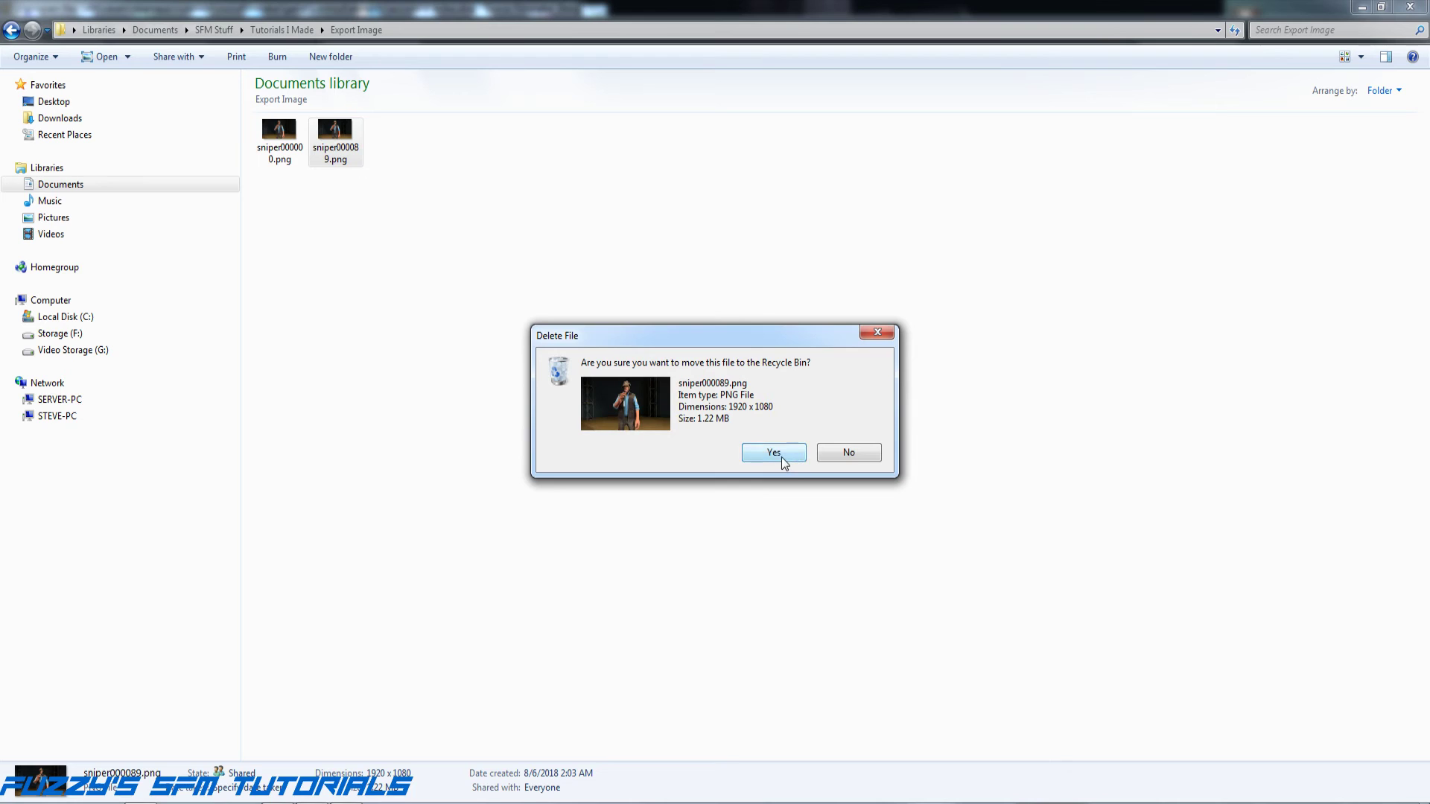
click(781, 454)
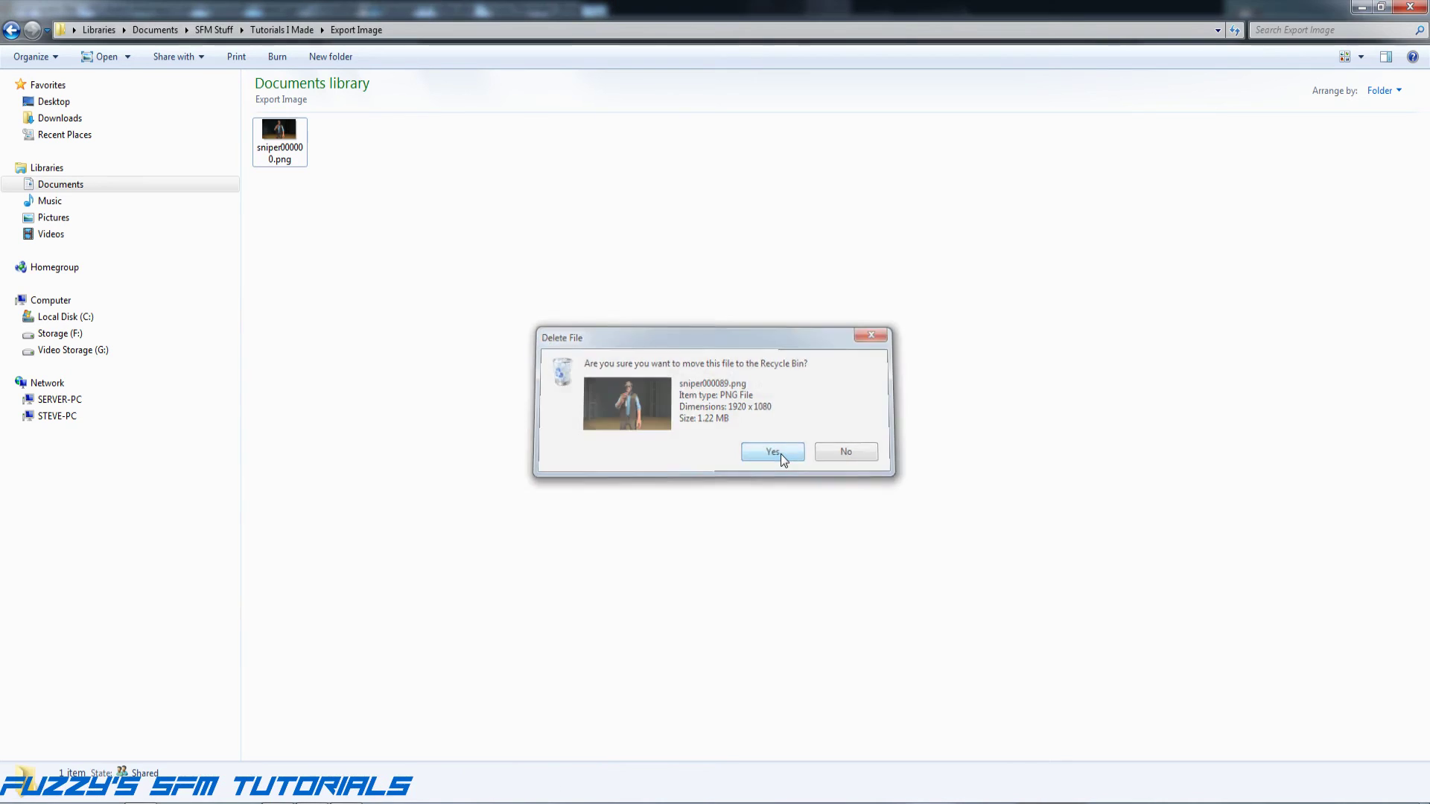
Step: View sniper000000.png in Photo Viewer, close it, and minimize Explorer to reveal Source Filmmaker
double_click(298, 137)
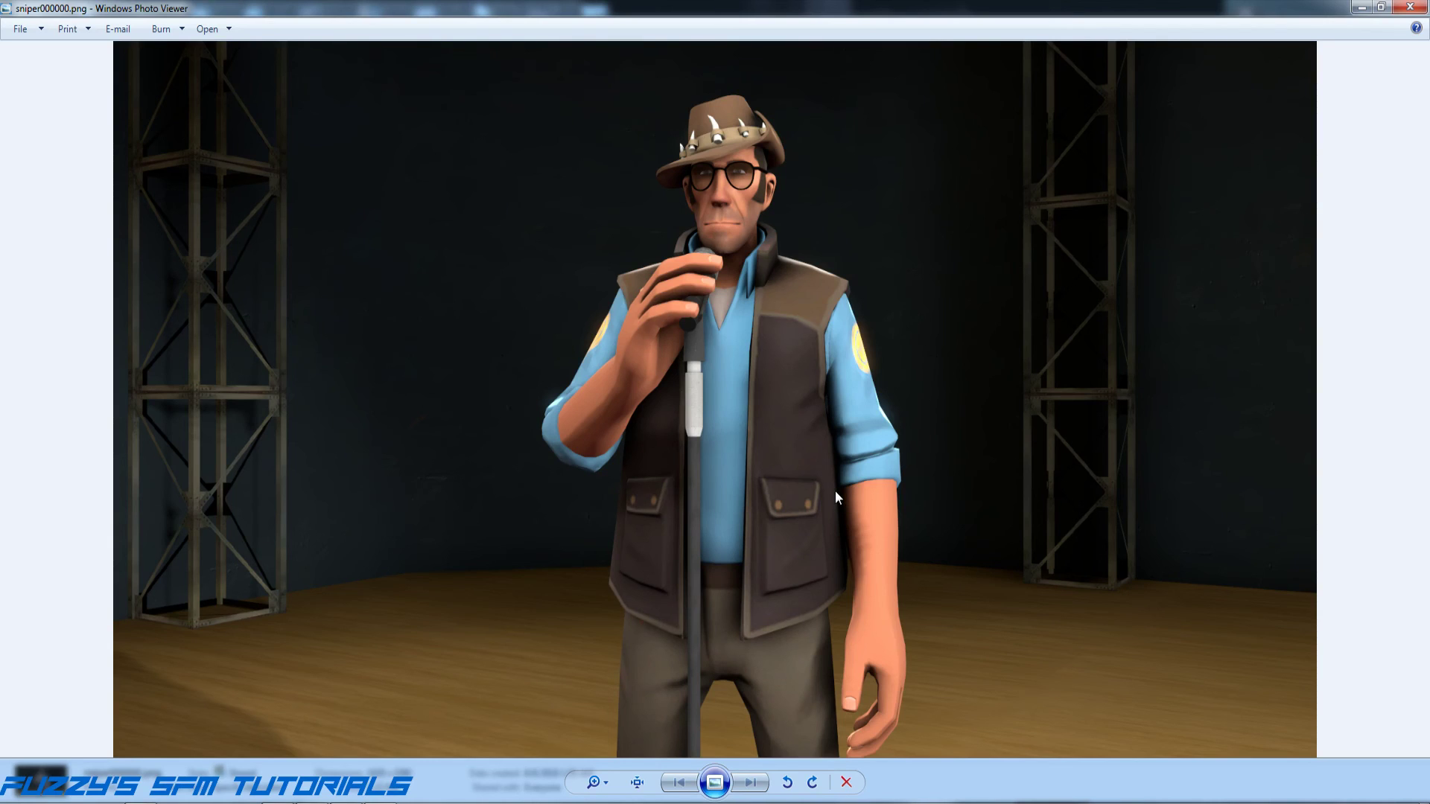
click(1410, 7)
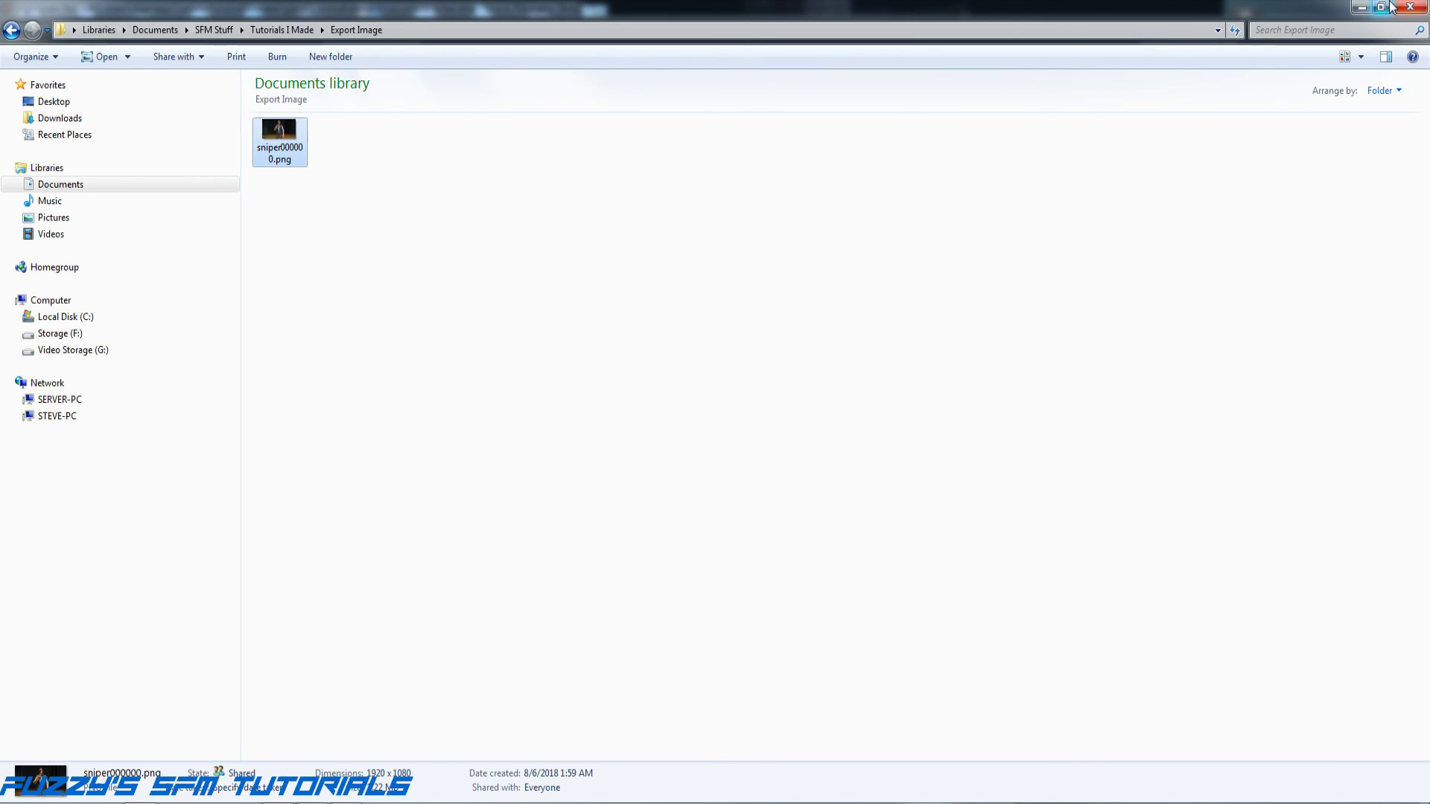
click(1362, 7)
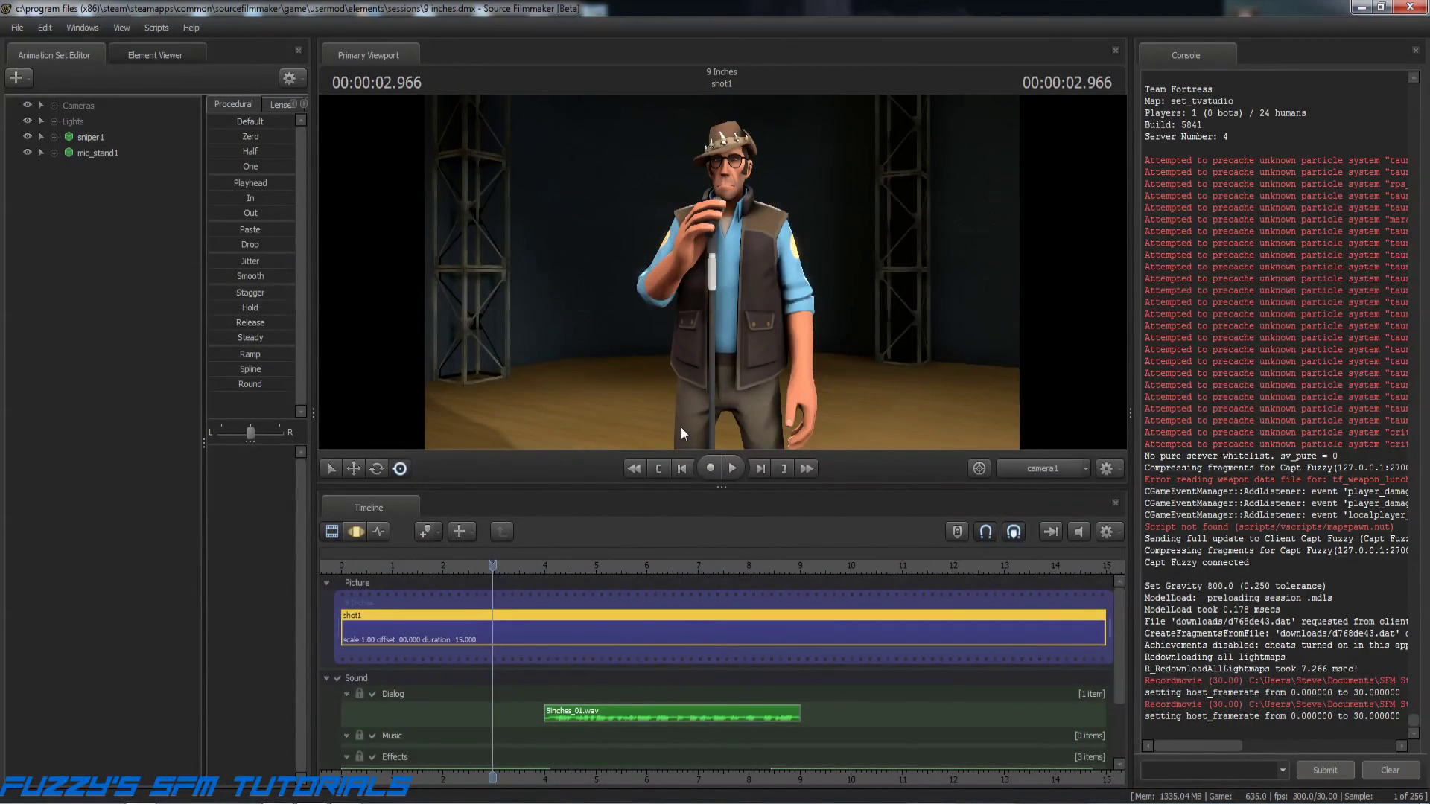